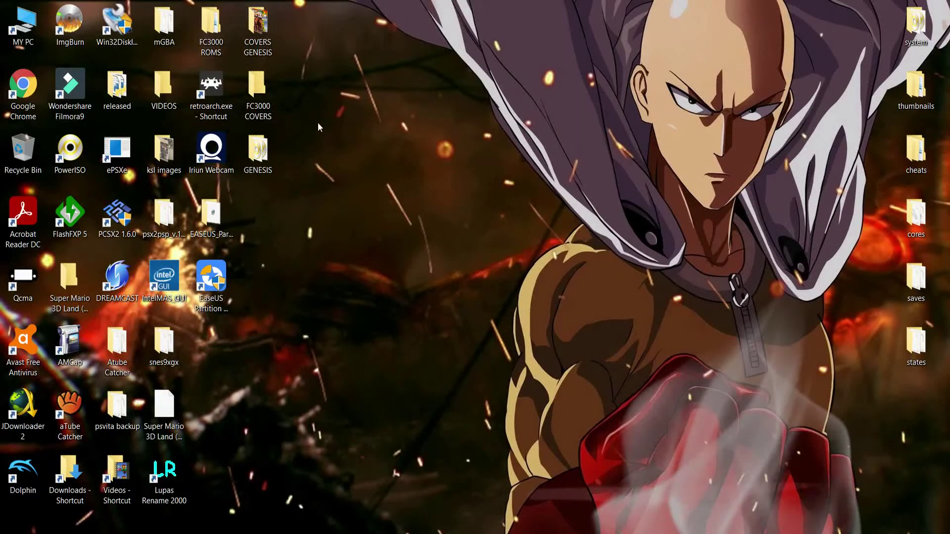
- Launch RetroArch and open the Scan Directory browser under Import Content
double_click(221, 90)
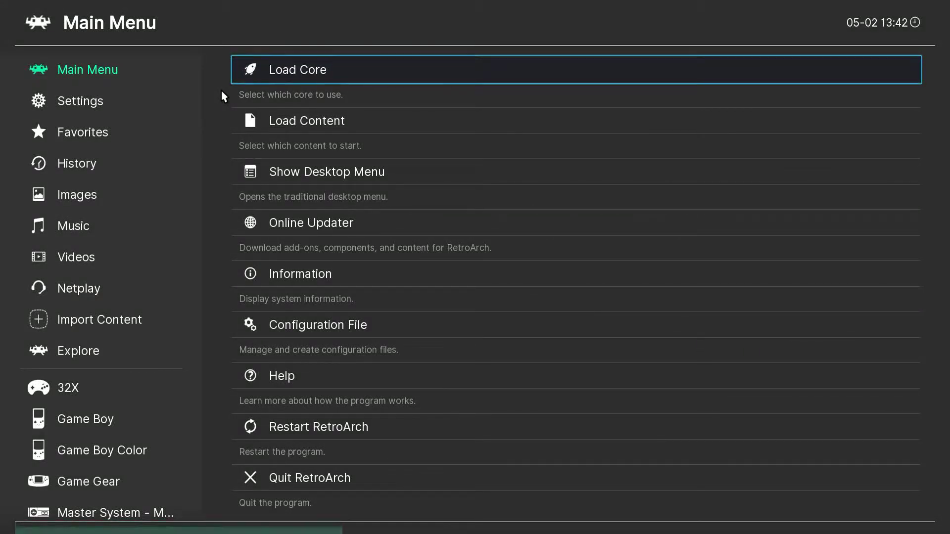
key(Left)
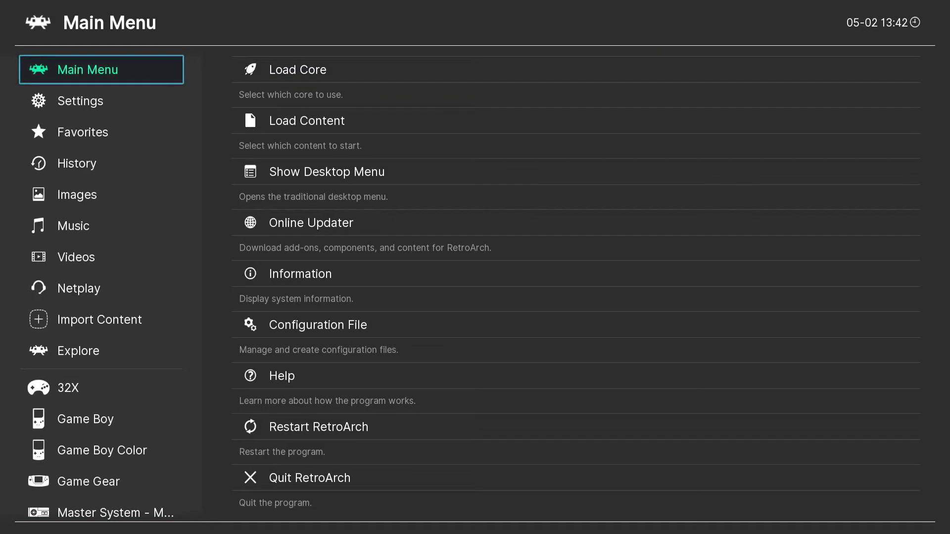
key(Down)
key(Down)
key(Down)
key(Down)
key(Down)
key(Down)
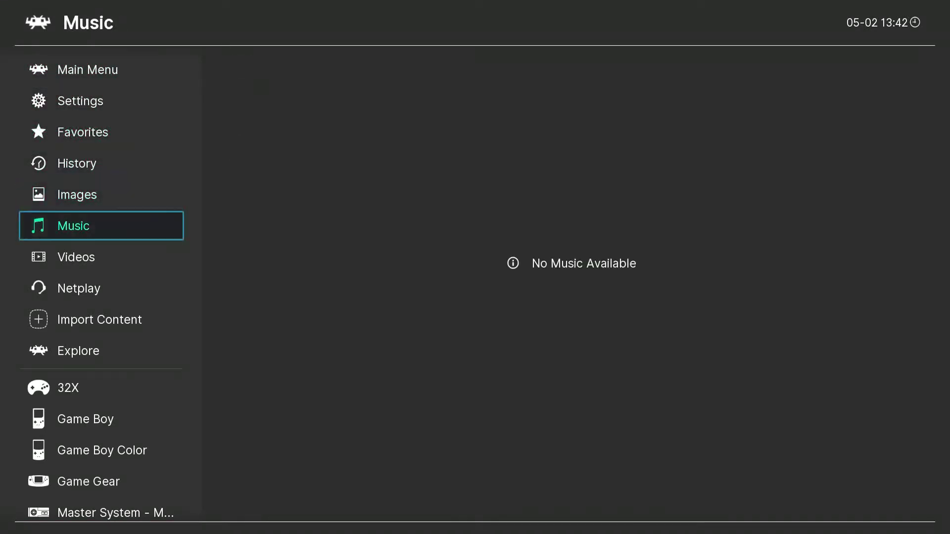
key(Down)
key(Down)
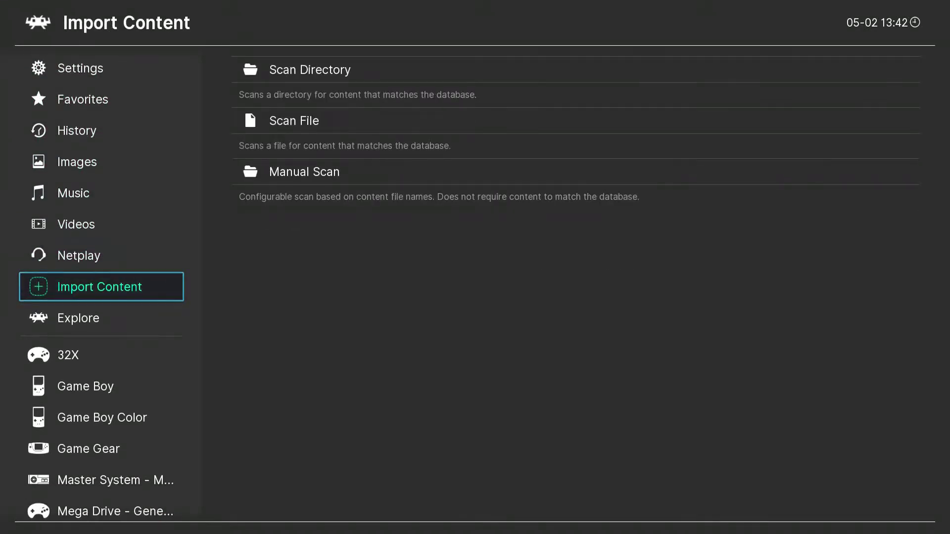
key(Right)
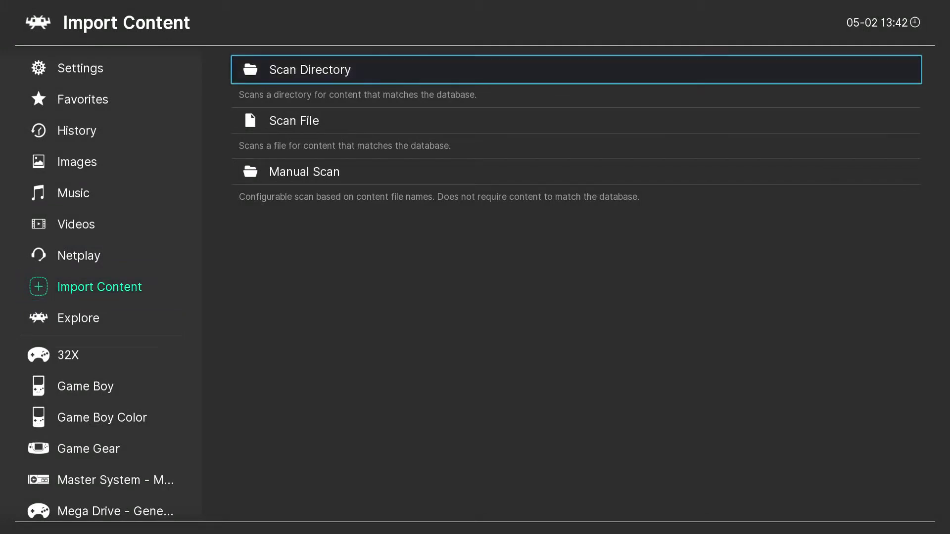
key(Return)
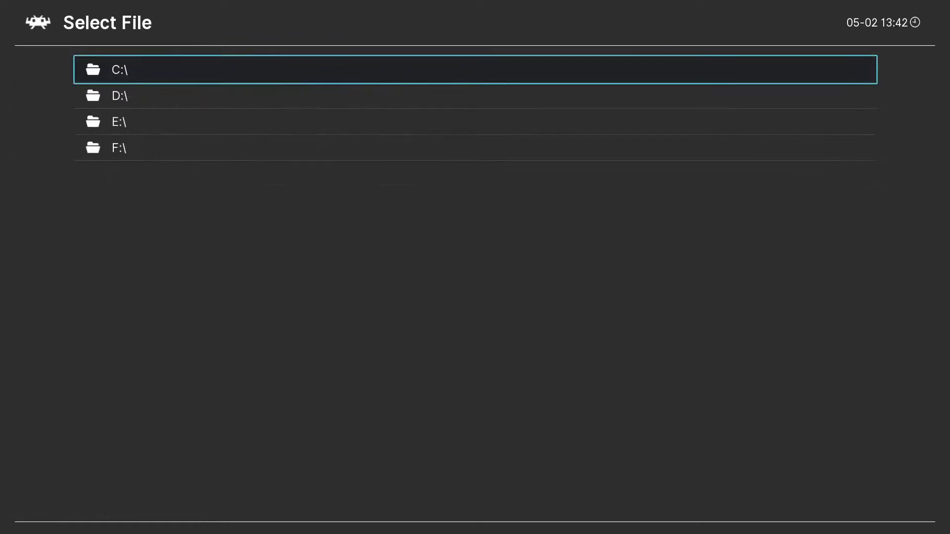
- Look through the game folders on the F:\ drive as scan candidates, and return to Import Content without scanning
key(Down)
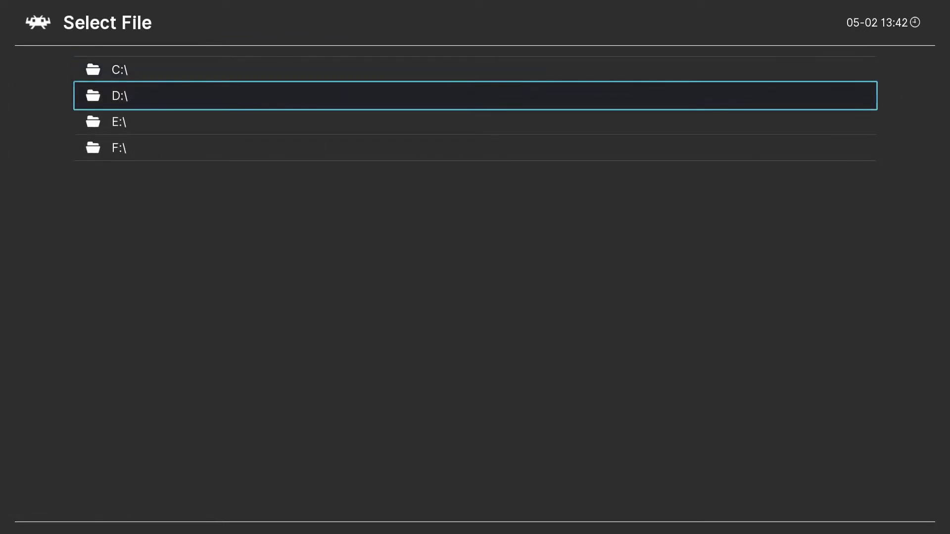
key(Down)
key(Down)
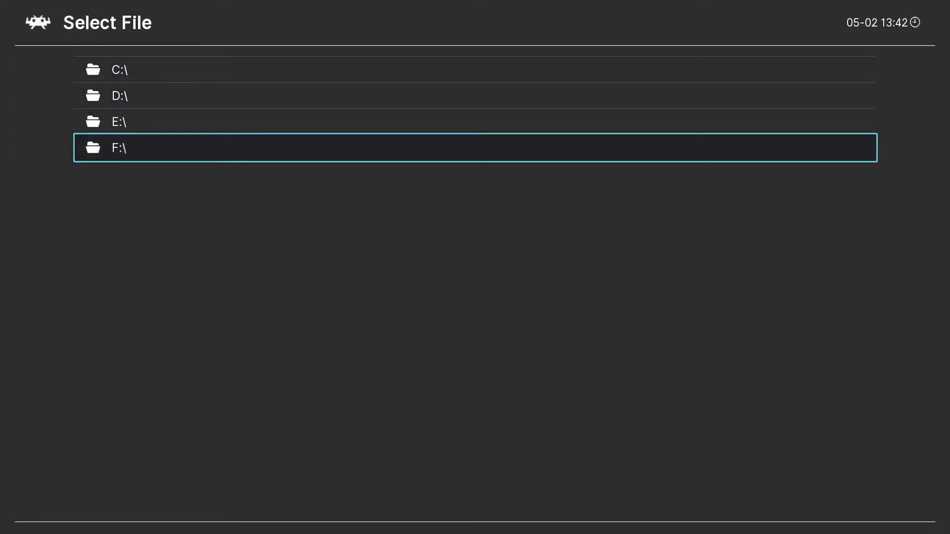
key(Return)
key(Down)
key(Down)
key(Down)
key(Down)
key(Down)
key(Down)
key(Down)
key(Down)
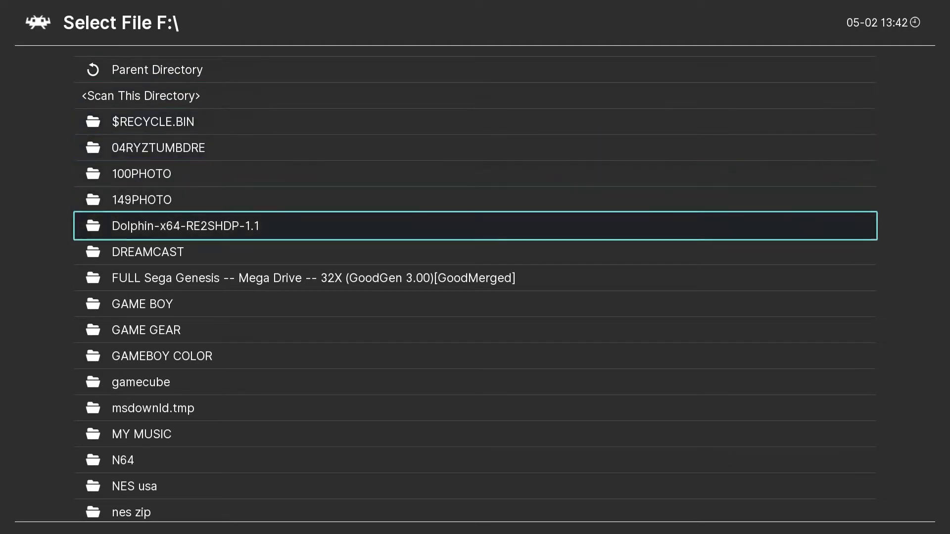
key(Down)
key(Down)
key(Down)
key(Down)
key(Down)
key(Down)
key(Down)
key(Down)
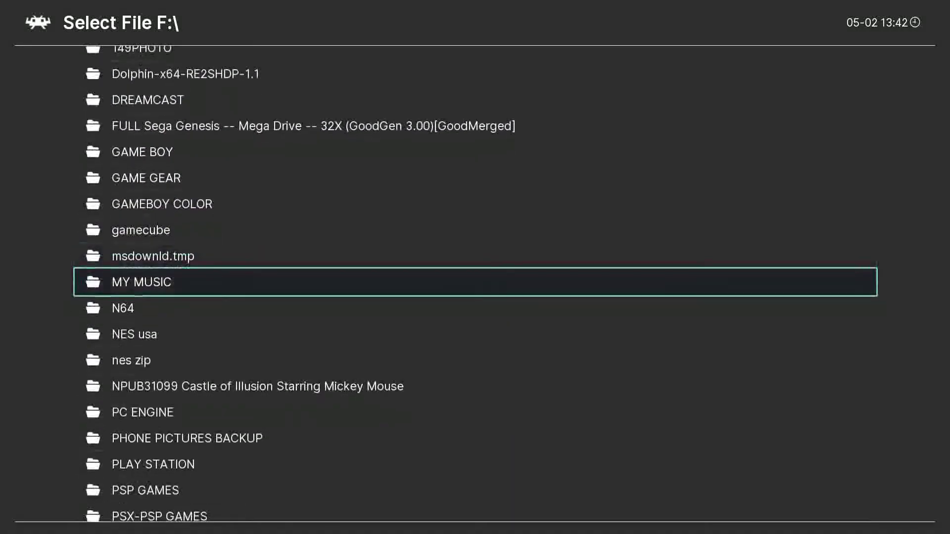
key(Down)
key(Down)
key(Down)
key(Down)
key(Down)
key(Down)
key(Down)
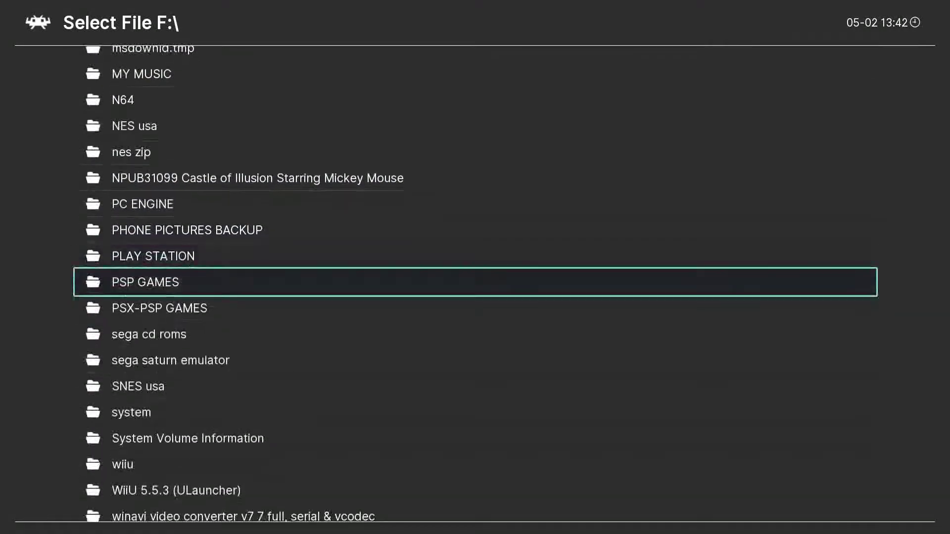
key(Down)
key(Up)
key(Up)
key(Up)
key(Up)
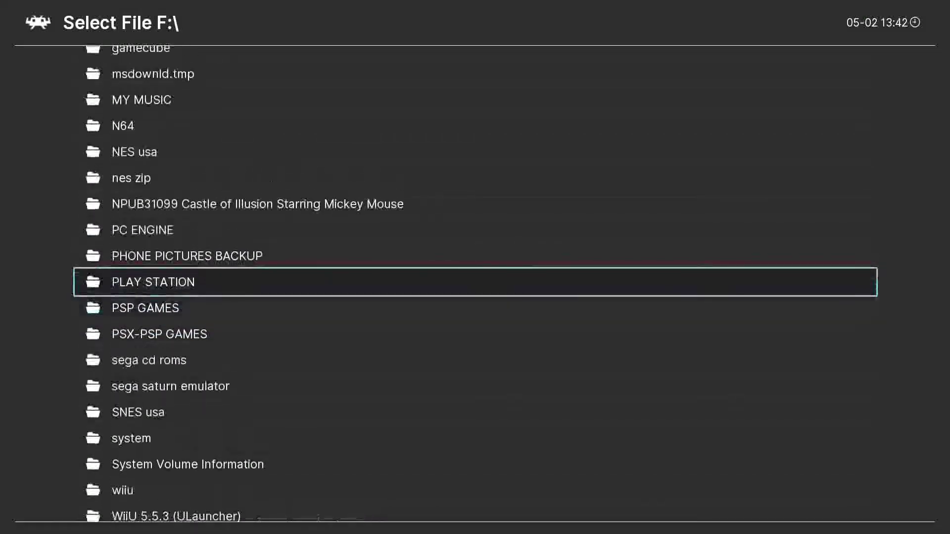
key(Up)
key(Up)
key(Up)
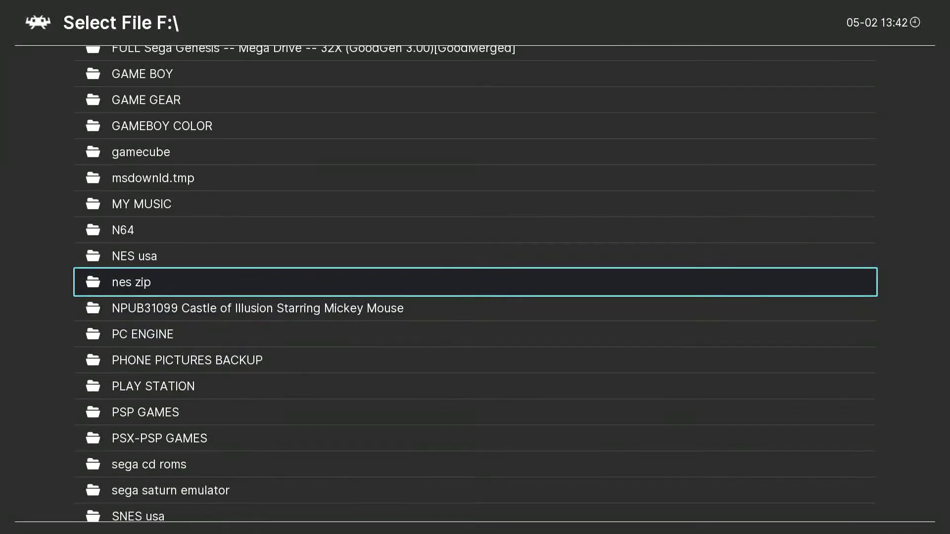
key(Up)
key(Up)
key(Up)
key(BackSpace)
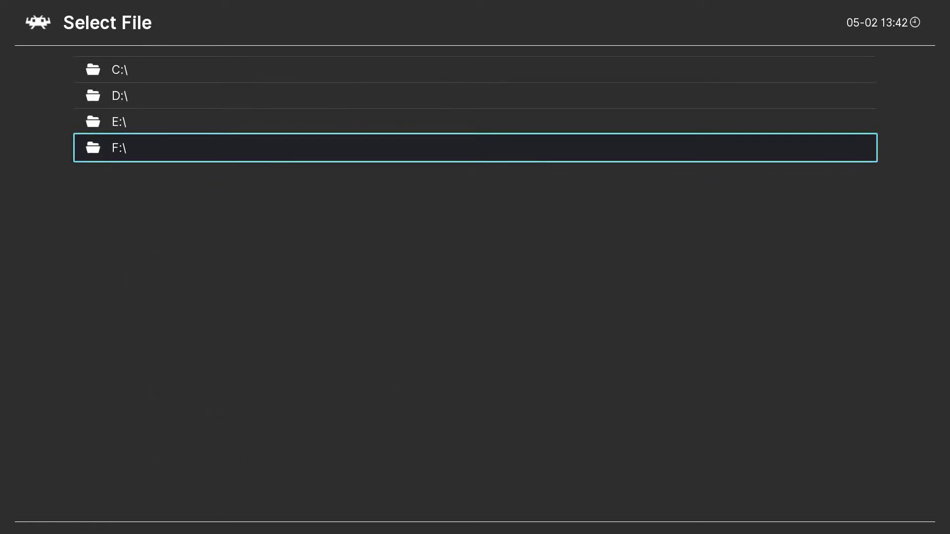
key(BackSpace)
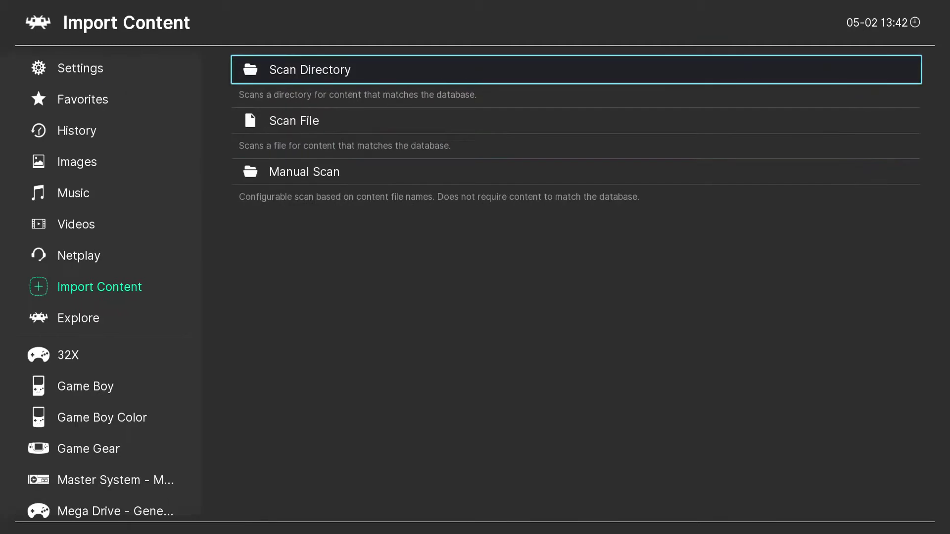
- Open the Mega Drive - Genesis playlist and enter its game list
key(Left)
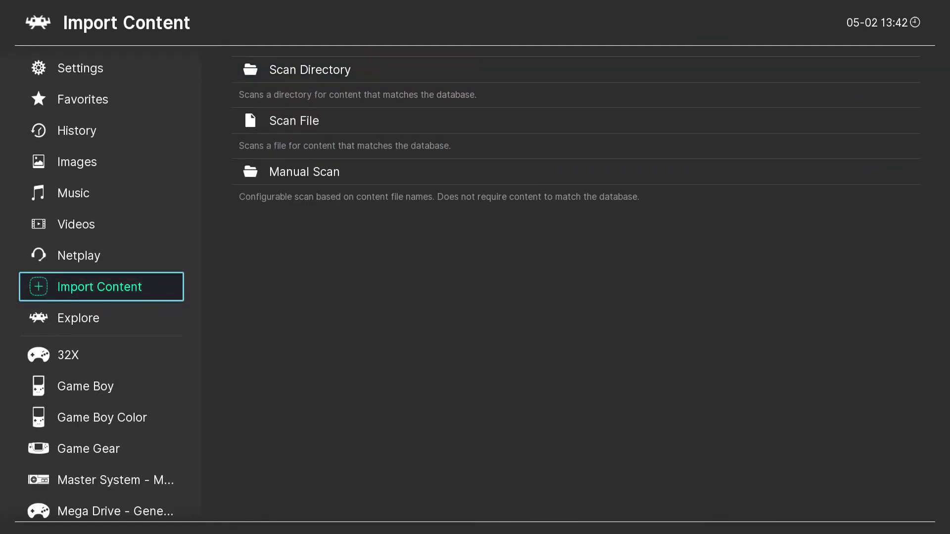
key(Down)
key(Down)
key(Down)
key(Down)
key(Down)
key(Down)
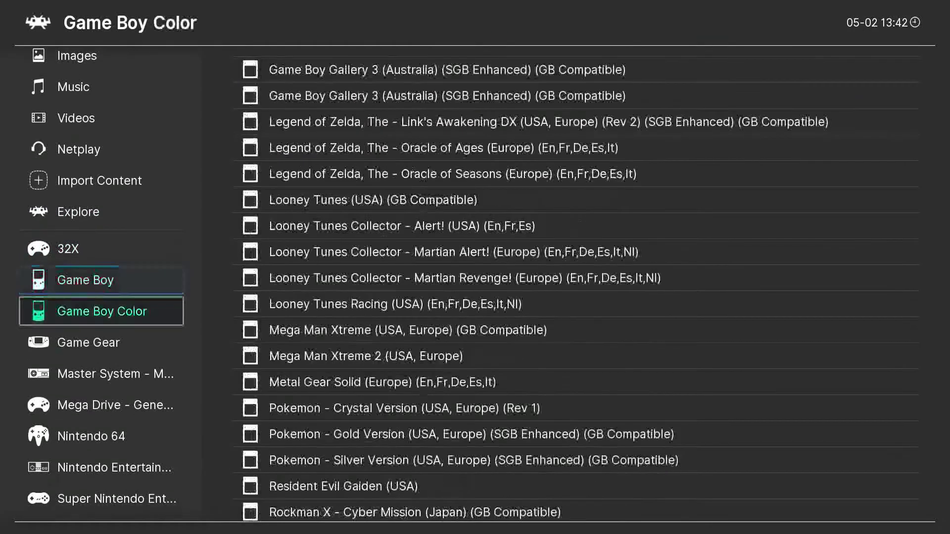
key(Down)
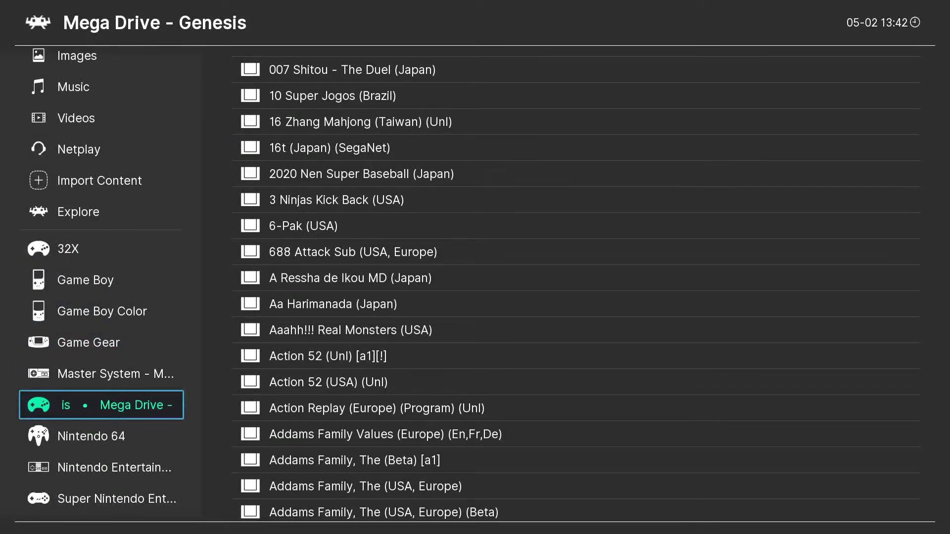
key(Right)
- Examine which games in the Mega Drive - Genesis playlist have cover thumbnails, from 007 Shitou to Action Replay
key(Down)
key(Down)
key(Down)
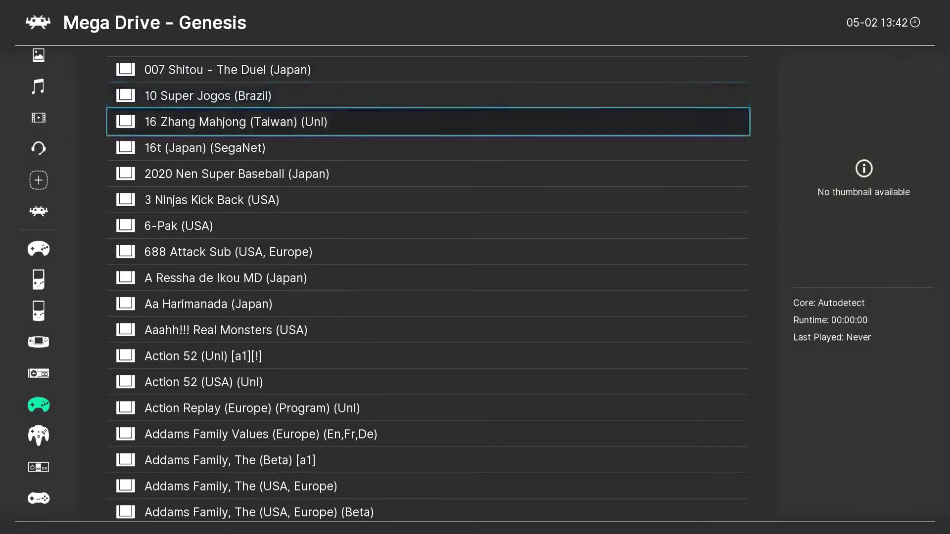
key(Down)
key(Down)
key(Down)
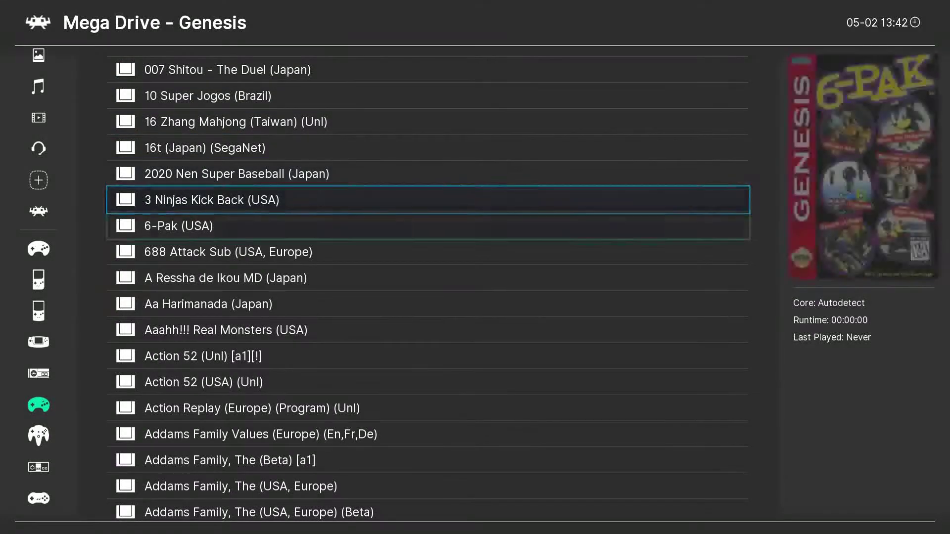
key(Down)
key(Down)
key(Down)
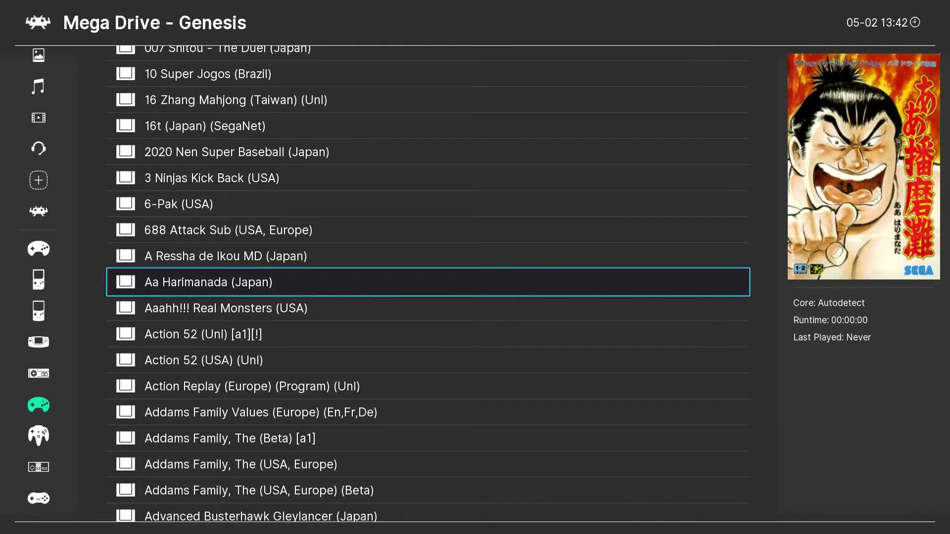
key(Up)
key(Up)
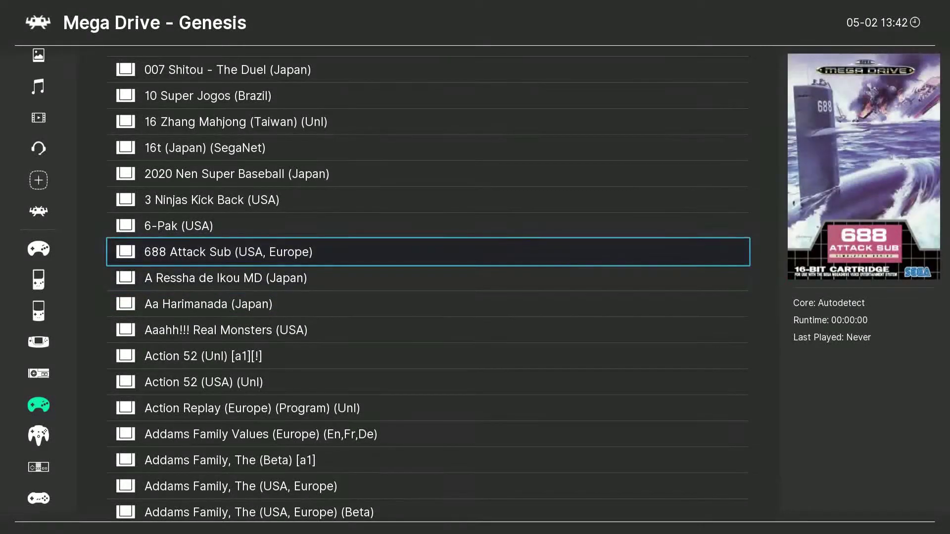
key(Down)
key(Down)
key(Down)
key(Down)
key(Down)
key(Down)
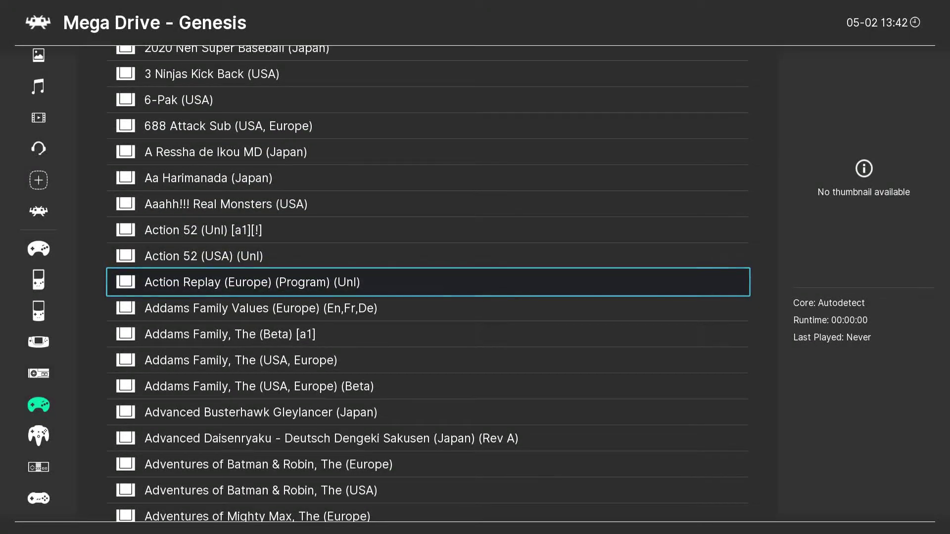
- Leave the Mega Drive - Genesis game list and return to the Main Menu category
key(Left)
key(Up)
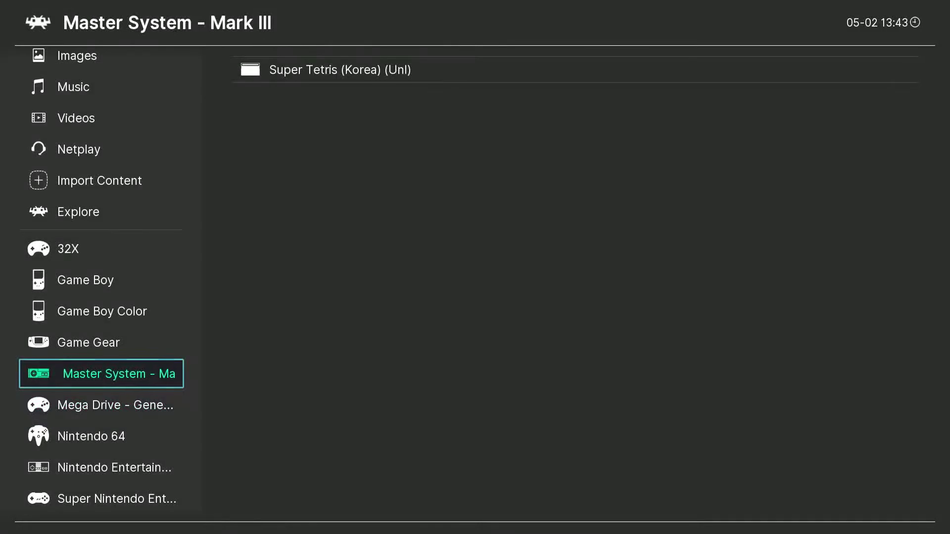
key(Up)
key(Up)
key(Up)
key(Up)
key(Up)
key(Up)
key(Up)
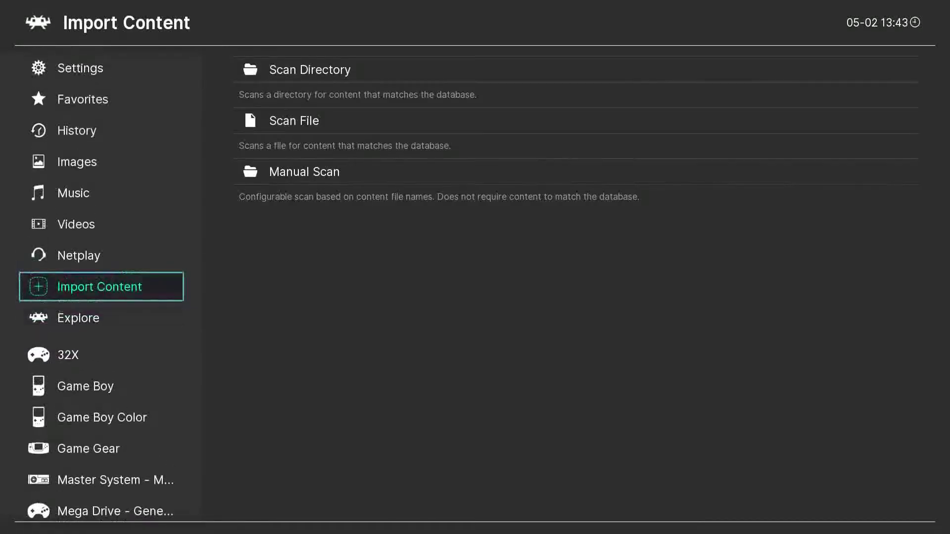
key(Up)
key(Up)
key(Up)
key(Up)
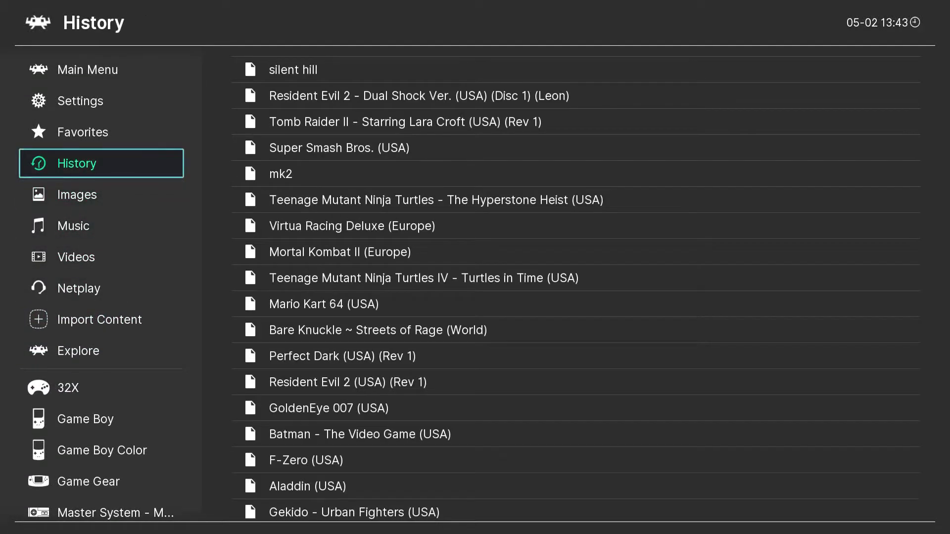
key(Up)
key(Up)
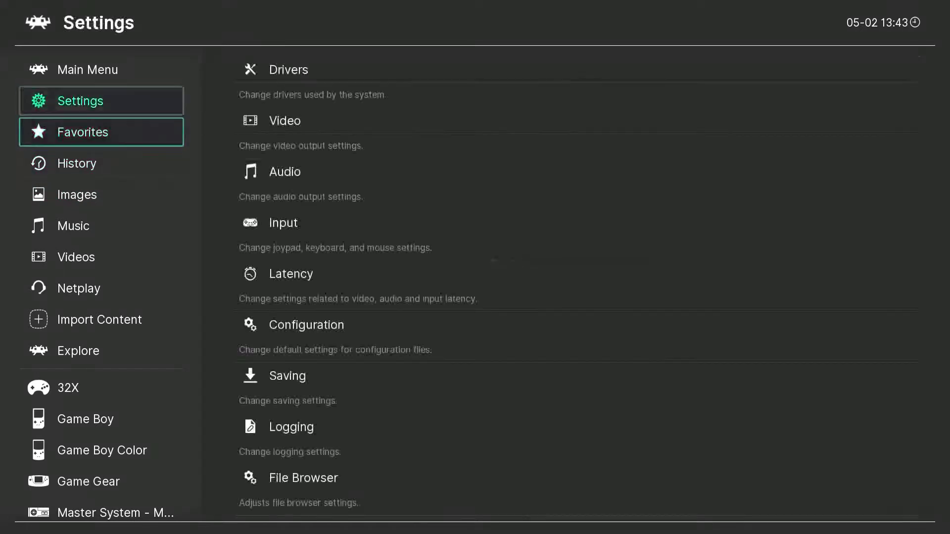
key(Up)
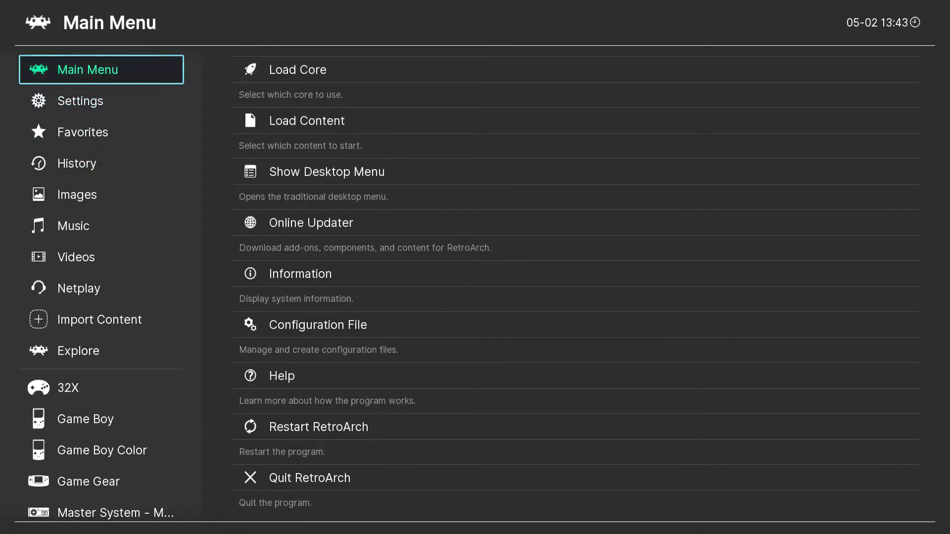
- Open the Playlist Thumbnails Updater within the Online Updater
key(Right)
key(Down)
key(Down)
key(Down)
key(Down)
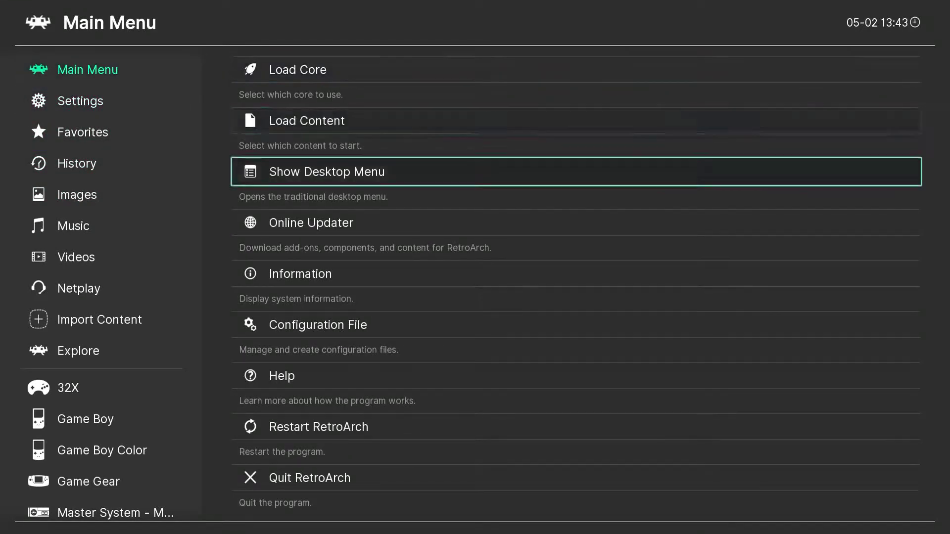
key(Up)
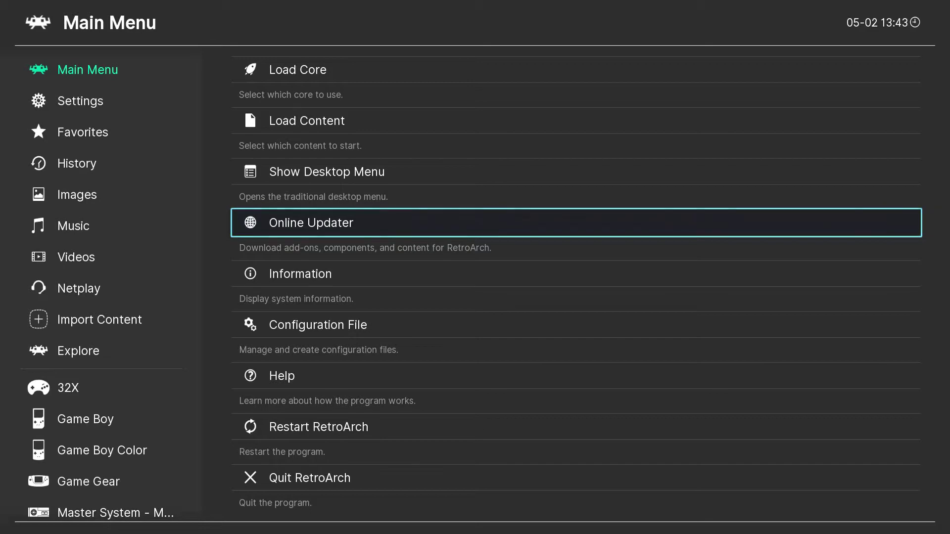
key(Return)
key(Down)
key(Down)
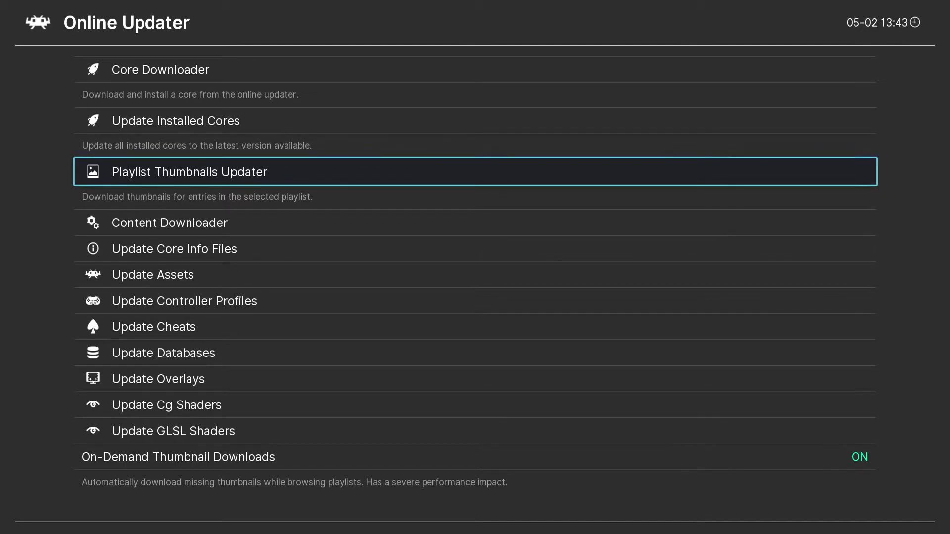
key(Return)
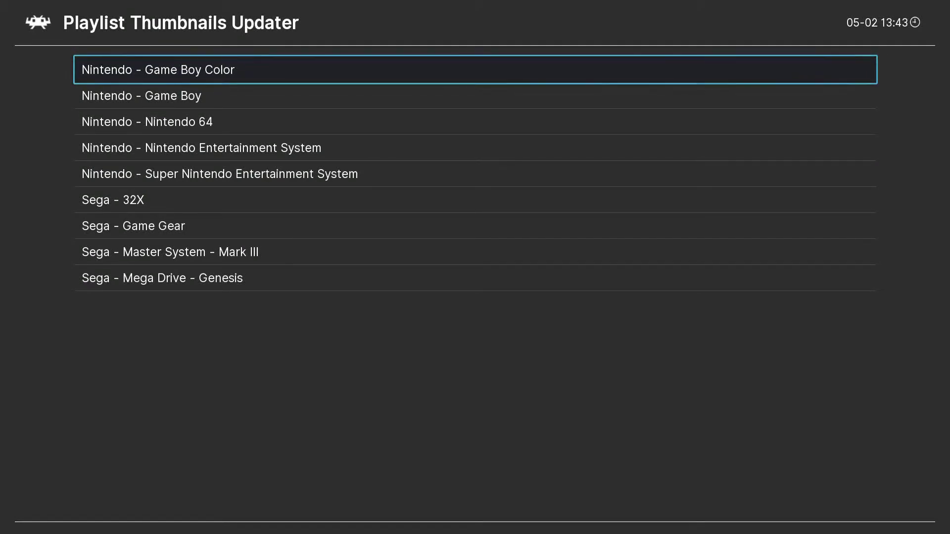
- Download the thumbnails for the Sega - Mega Drive - Genesis playlist and return to the Online Updater
key(Down)
key(Down)
key(Down)
key(Down)
key(Down)
key(Down)
key(Down)
key(Down)
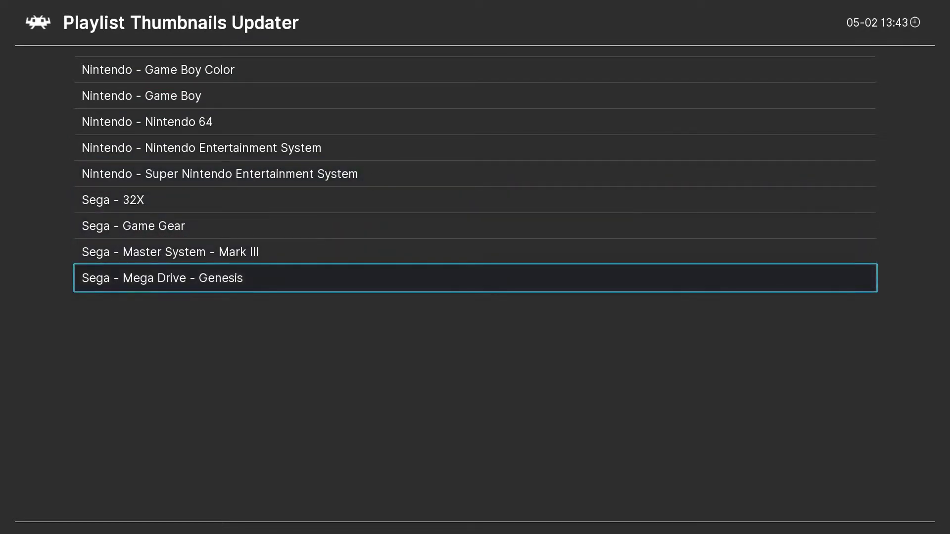
key(Return)
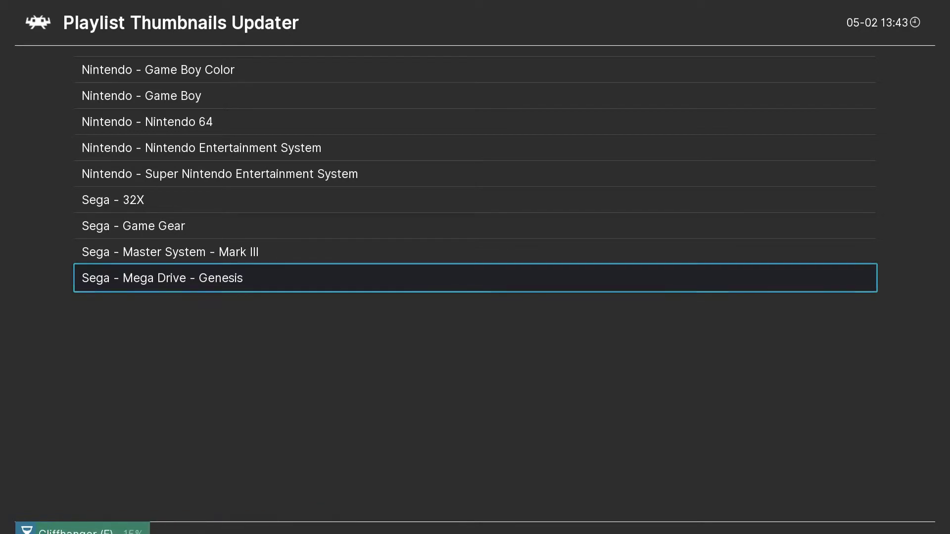
key(BackSpace)
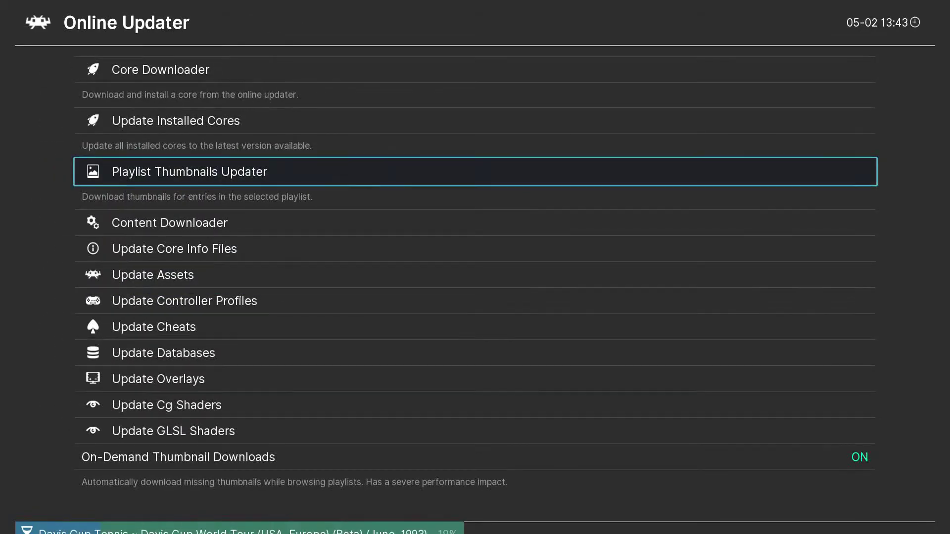
- Leave the Online Updater and quit RetroArch to the desktop
key(BackSpace)
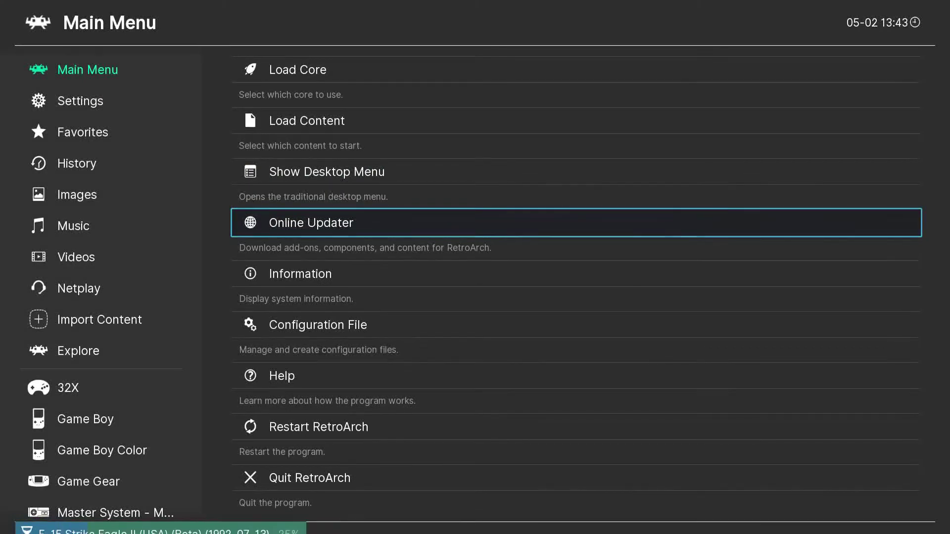
key(Escape)
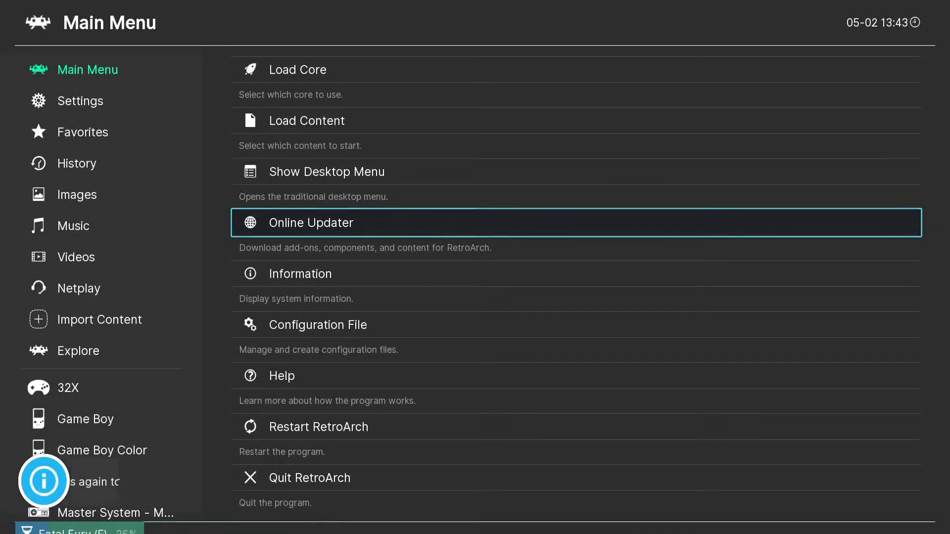
key(Escape)
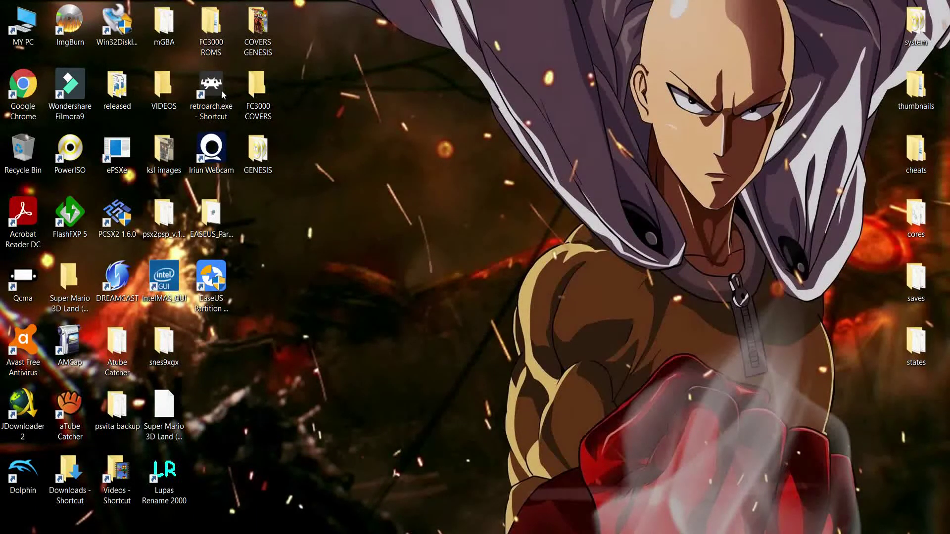
- Open the file location of the retroarch.exe shortcut, maximize the window and go into the thumbnails folder
right_click(221, 90)
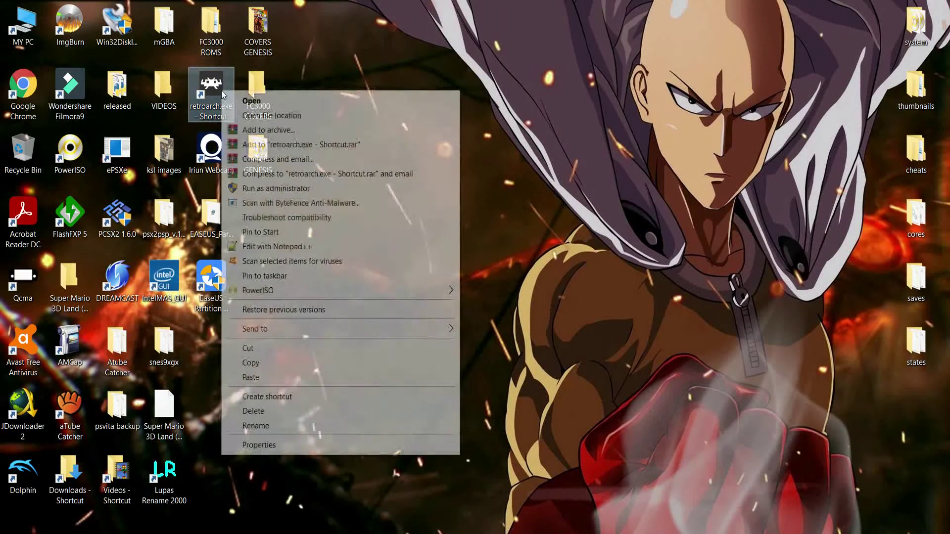
click(270, 117)
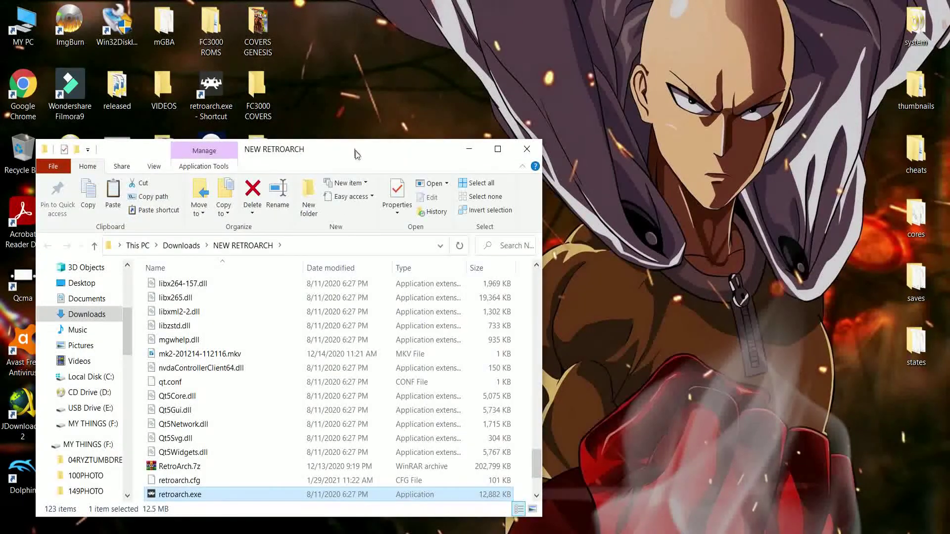
double_click(388, 155)
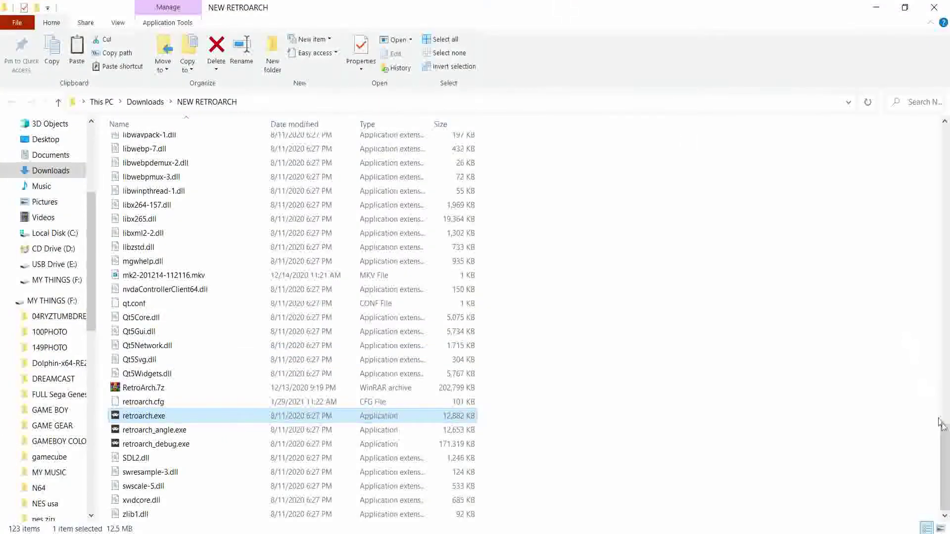
scroll(946, 418, up, 4)
drag(946, 416, 946, 206)
scroll(3, 207, up, 2)
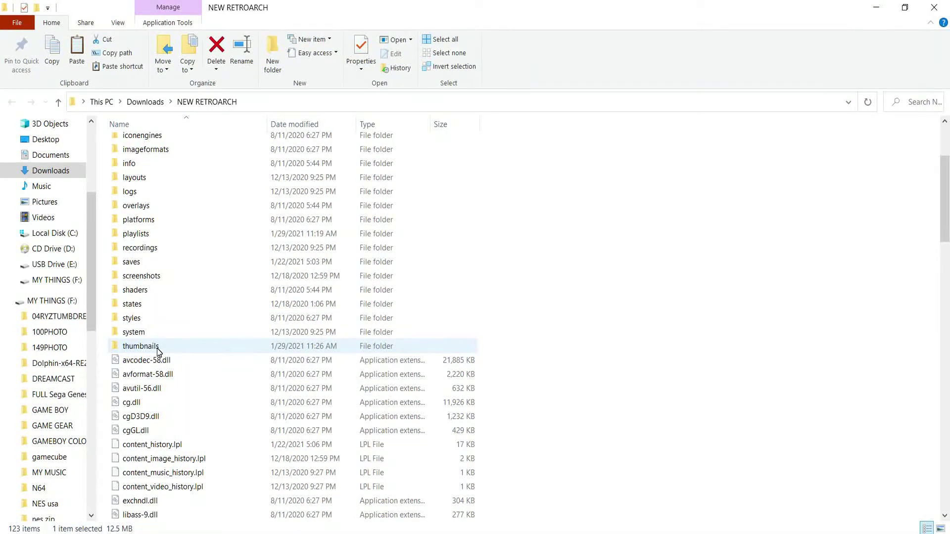
mouse_move(158, 351)
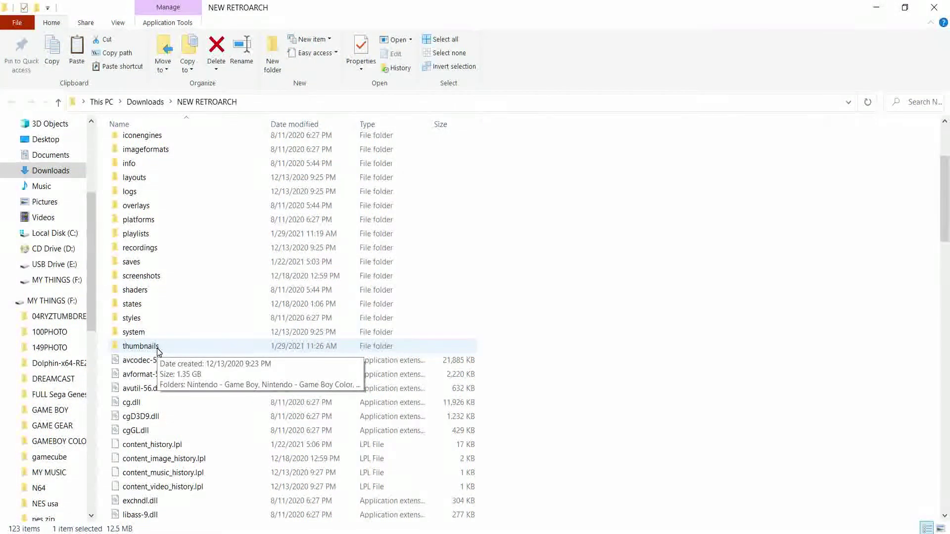
double_click(158, 347)
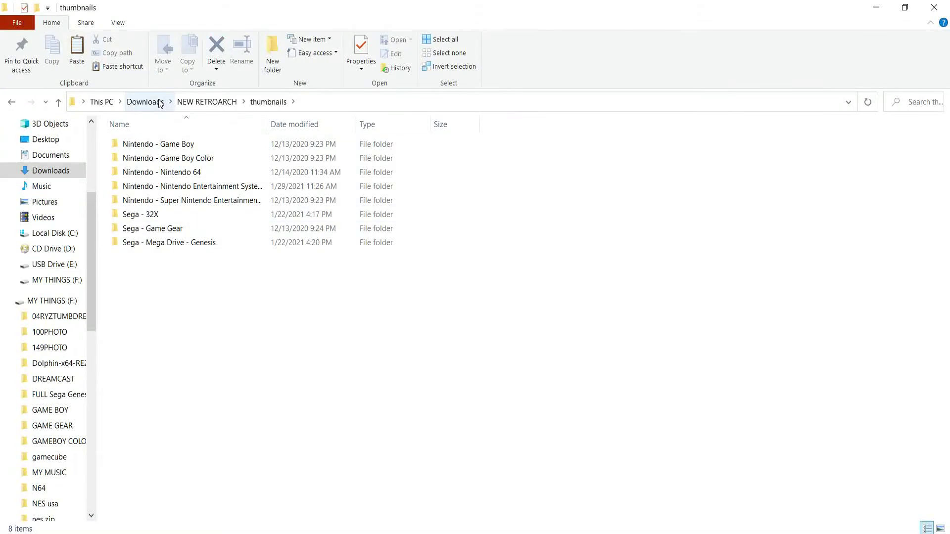
- Go into the Sega - Mega Drive - Genesis folder and open its Named_Boxarts subfolder
mouse_move(150, 166)
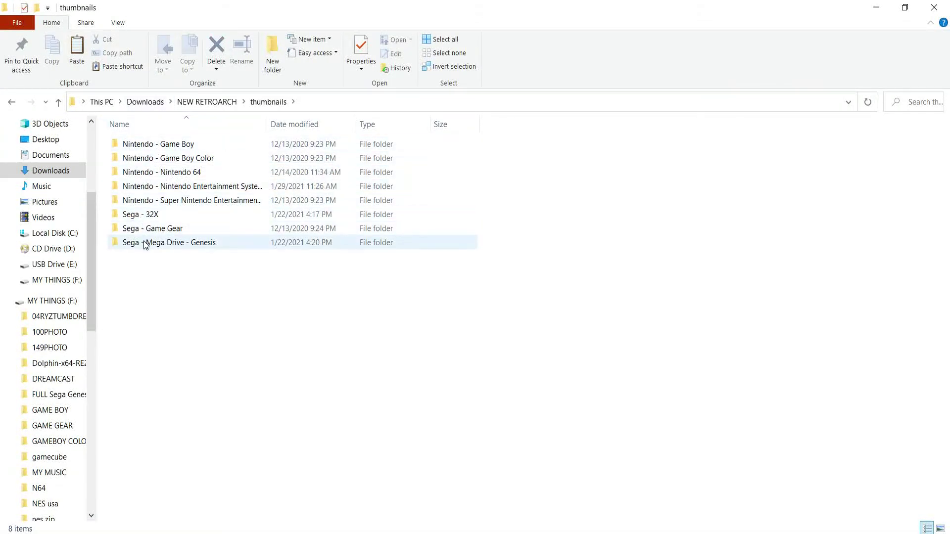
mouse_move(141, 245)
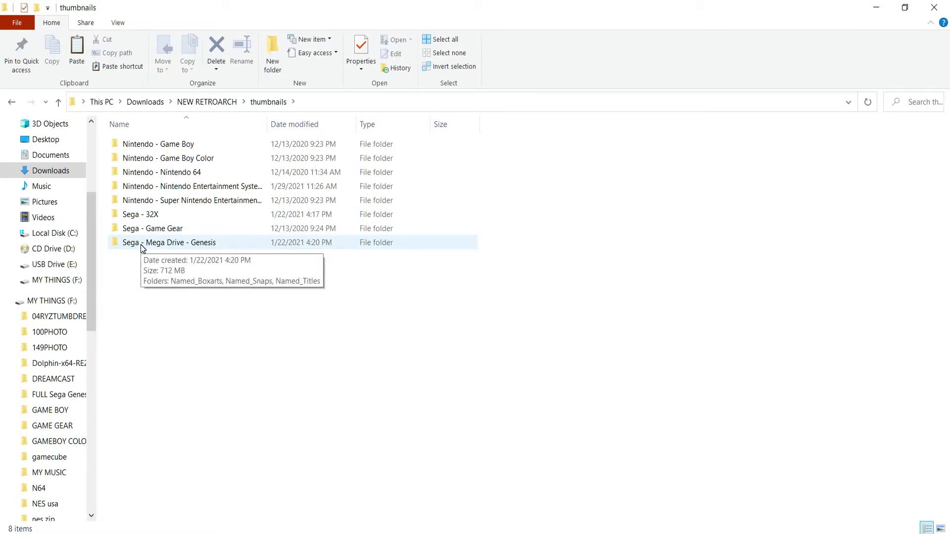
double_click(140, 244)
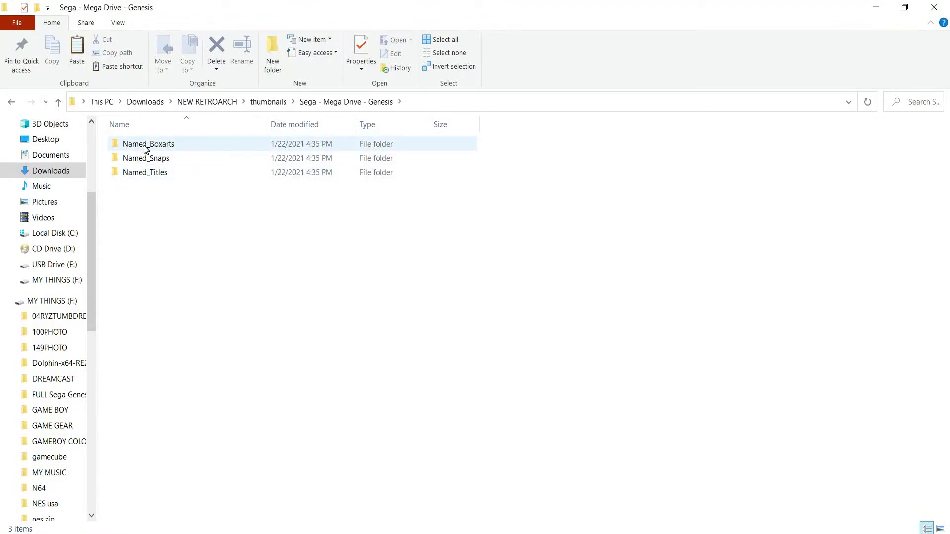
double_click(145, 145)
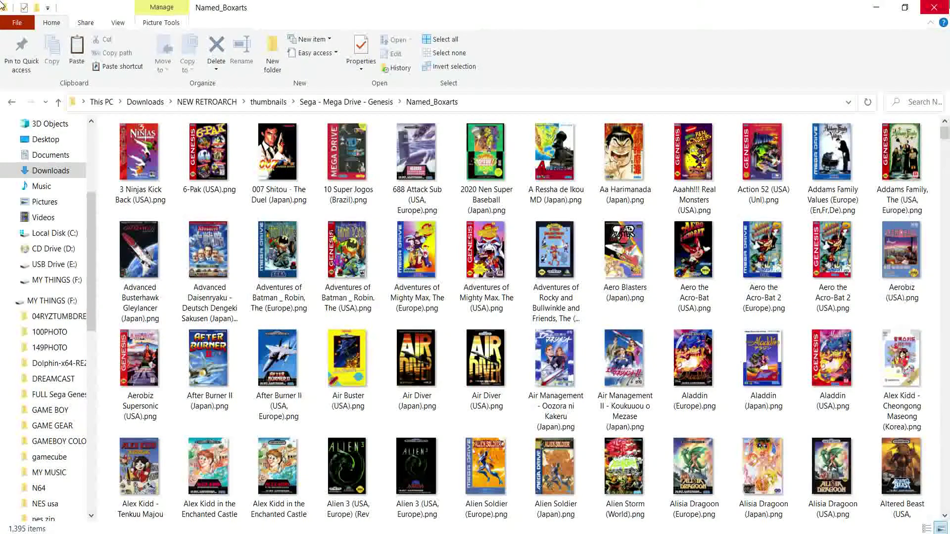
- Check the image dimensions of Aa Harimanada (Japan).png in its file properties, and close the properties and the folder window
click(626, 162)
right_click(625, 162)
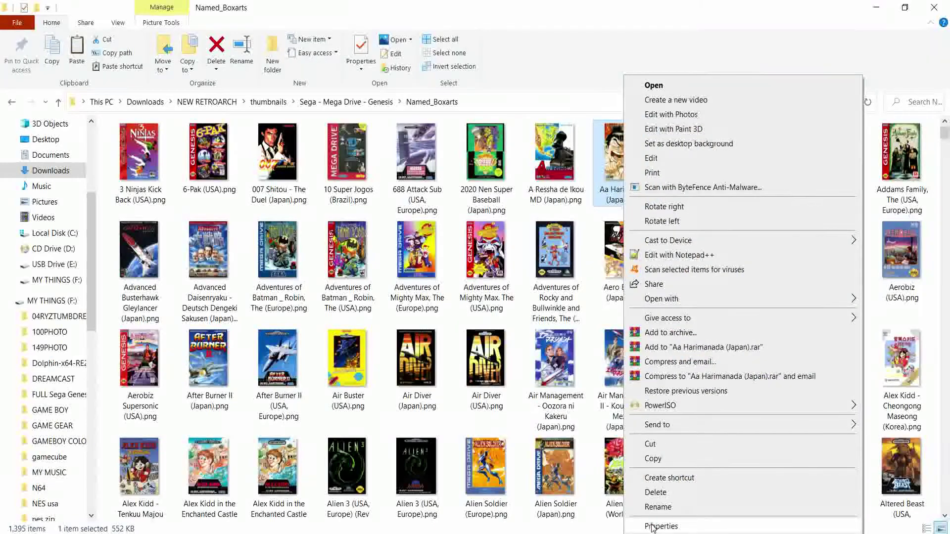
click(628, 479)
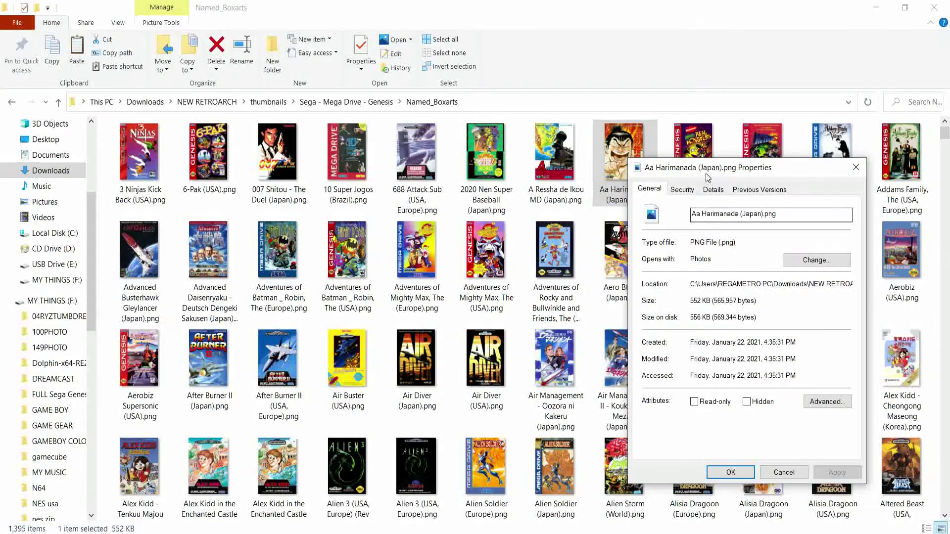
click(711, 191)
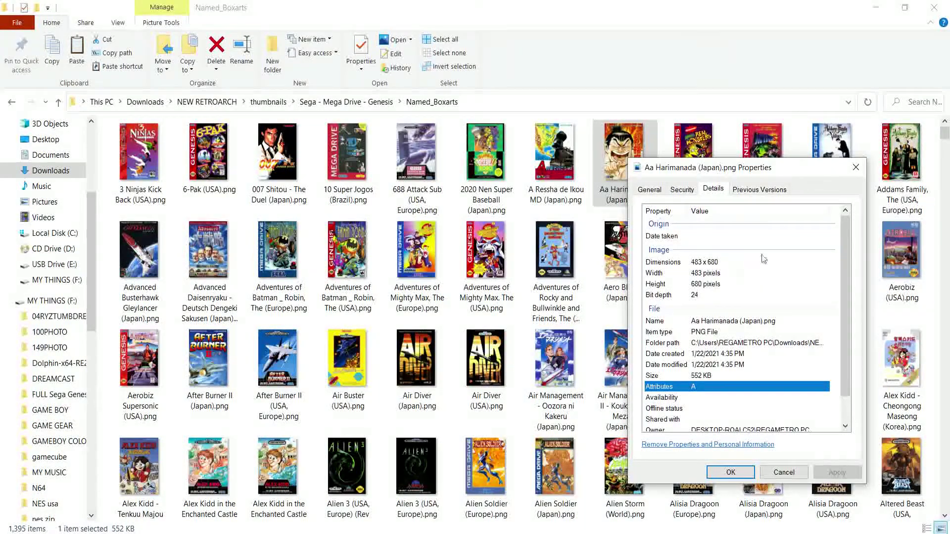
click(855, 168)
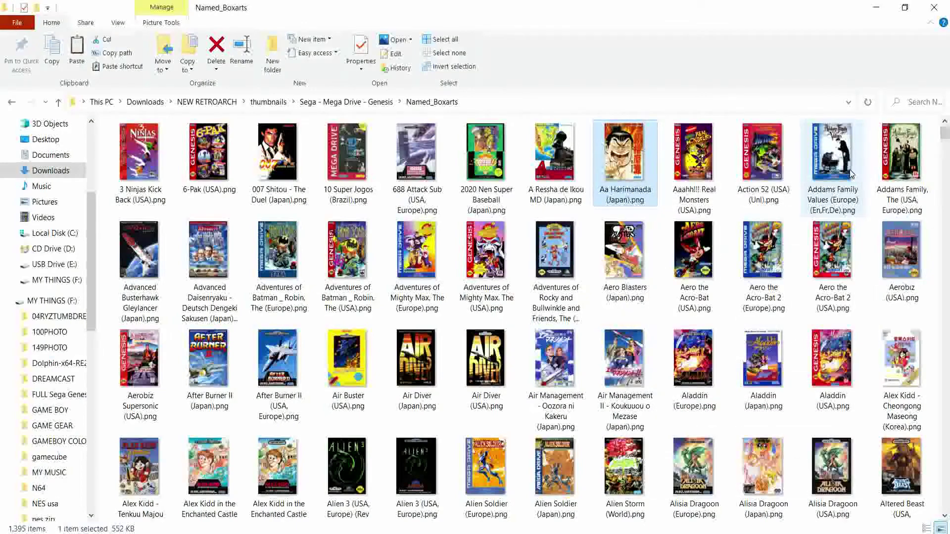
click(931, 8)
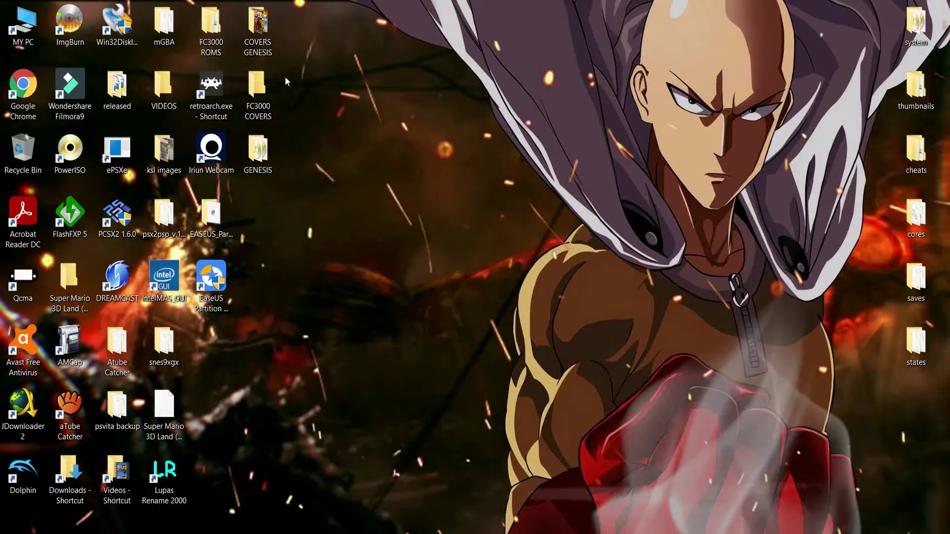
- View the contents of the COVERS GENESIS and FC3000 COVERS desktop folders, closing each one after viewing
double_click(258, 29)
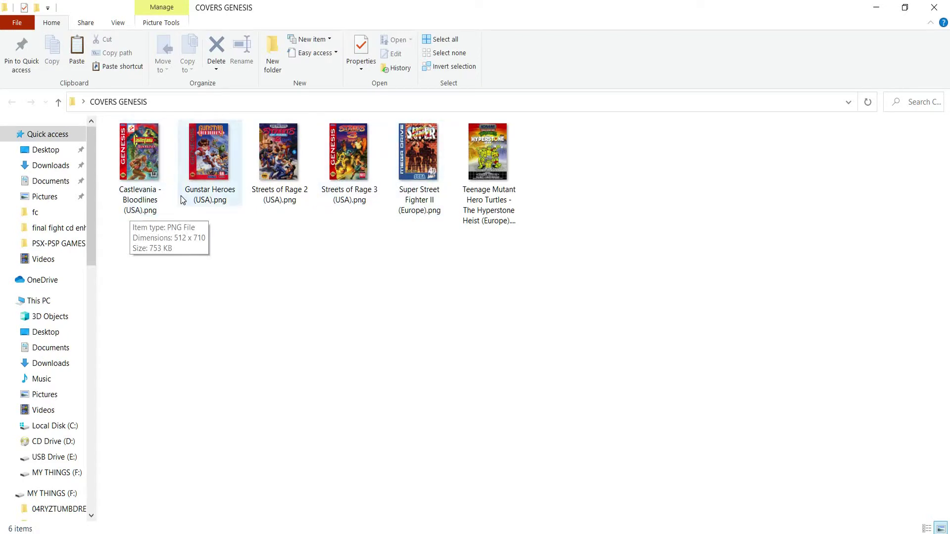
click(934, 7)
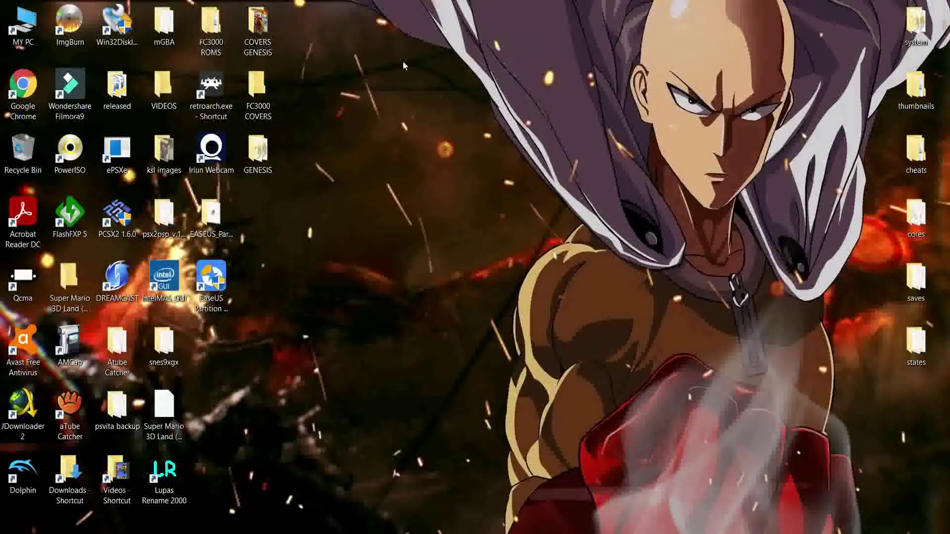
double_click(259, 89)
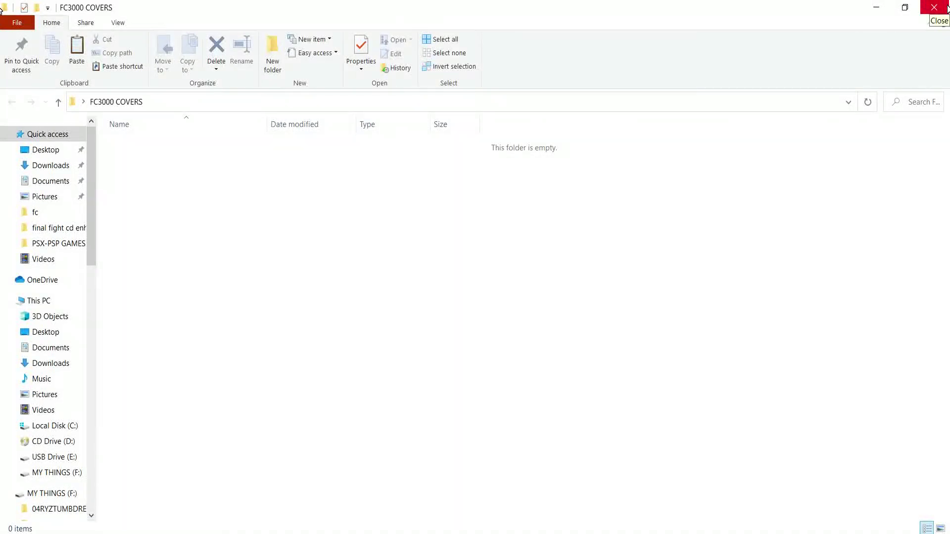
click(934, 7)
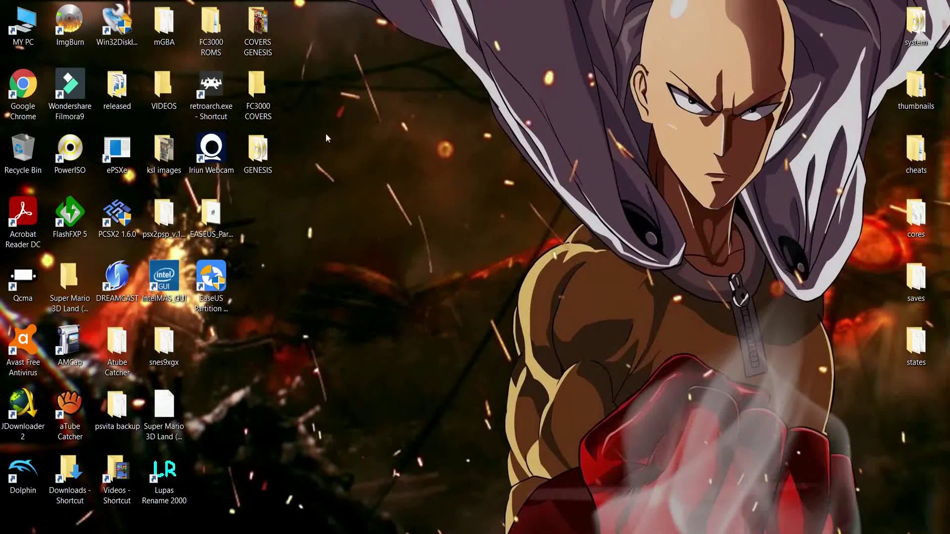
- Examine the game files in the GENESIS desktop folder, slightly widen the Date modified column and close the folder
double_click(268, 144)
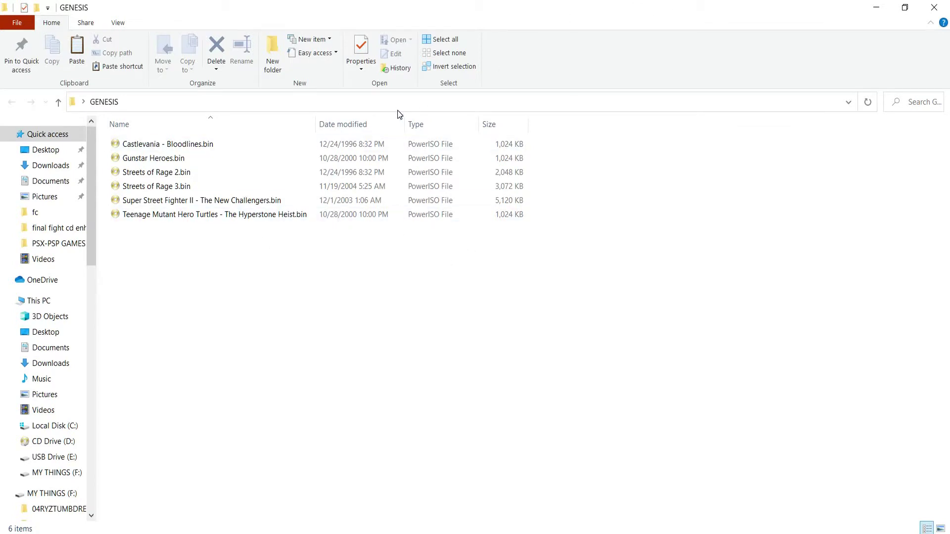
mouse_move(407, 124)
mouse_down()
mouse_move(431, 124)
mouse_move(417, 124)
mouse_up()
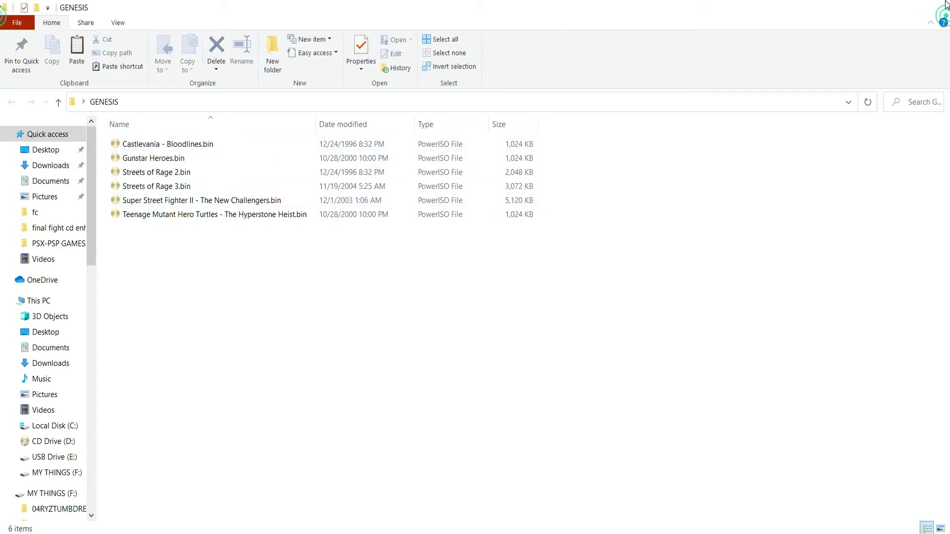
key(alt+F4)
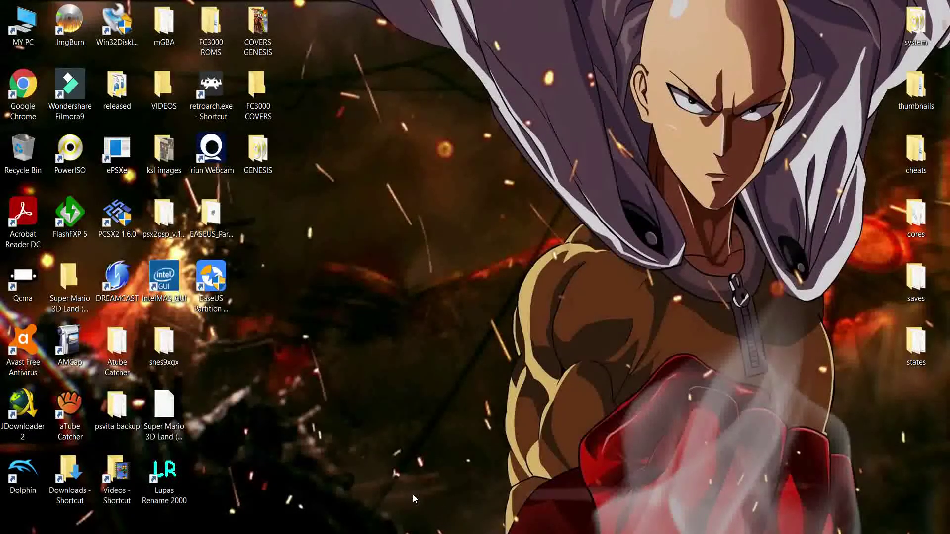
- Launch Lupas Rename 2000, look over its window, and minimize both it and IrfanView
double_click(166, 481)
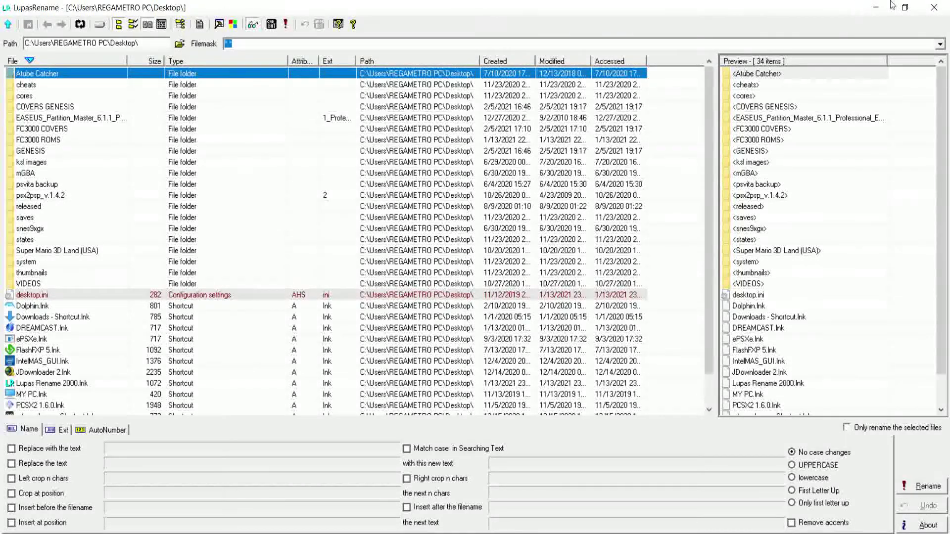
click(876, 8)
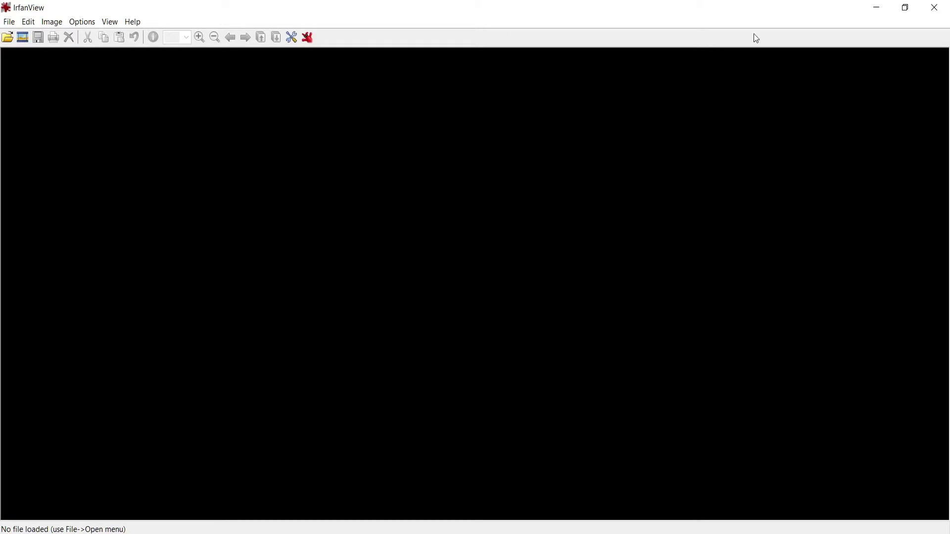
click(875, 6)
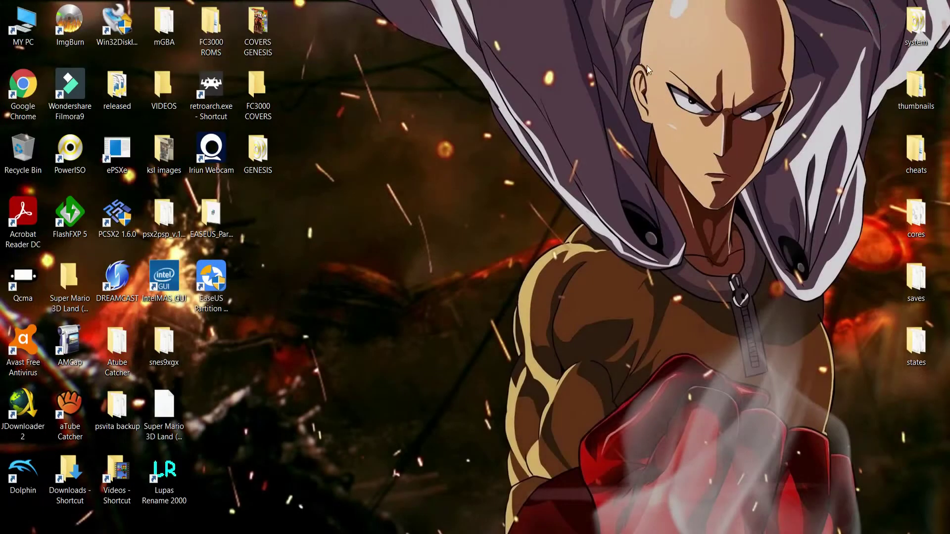
- Compare the game file names in the GENESIS folder with the cover image names in COVERS GENESIS
double_click(265, 152)
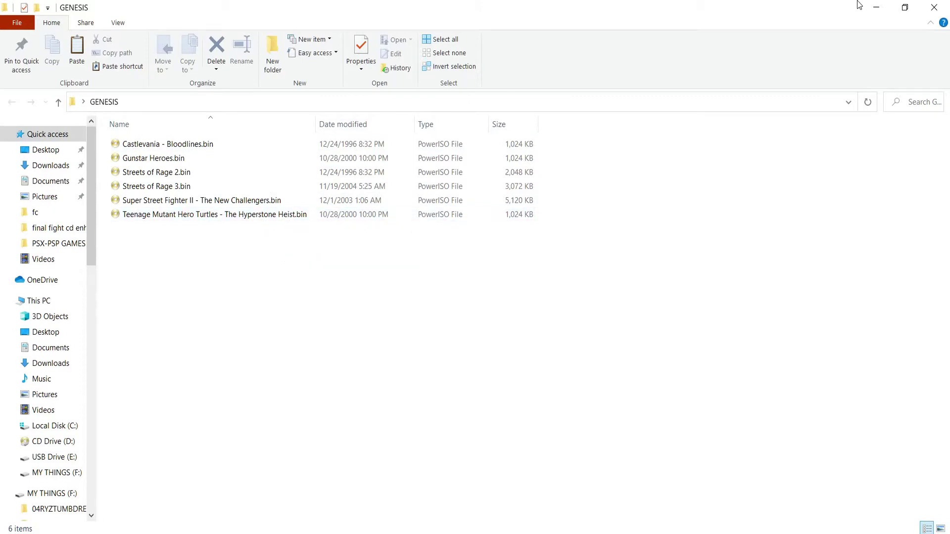
click(873, 7)
click(261, 37)
click(260, 38)
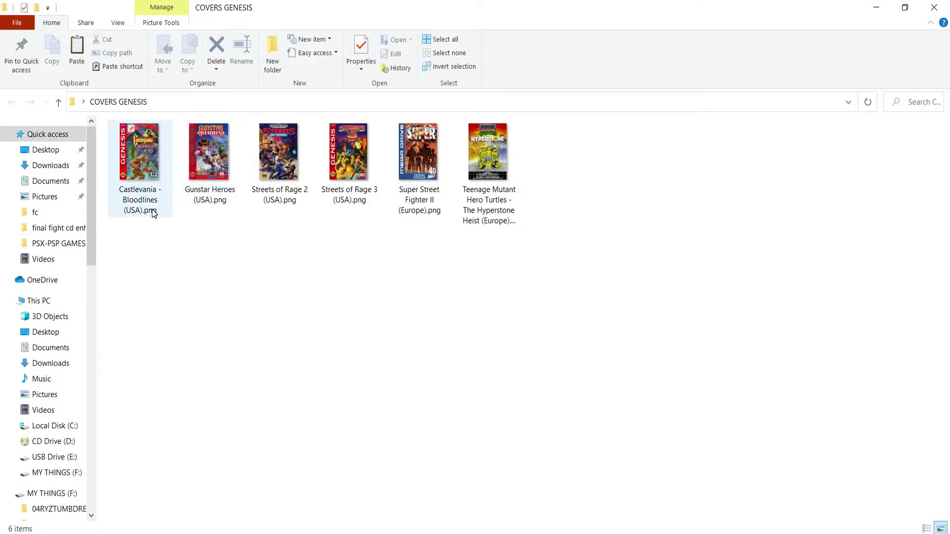
mouse_move(164, 211)
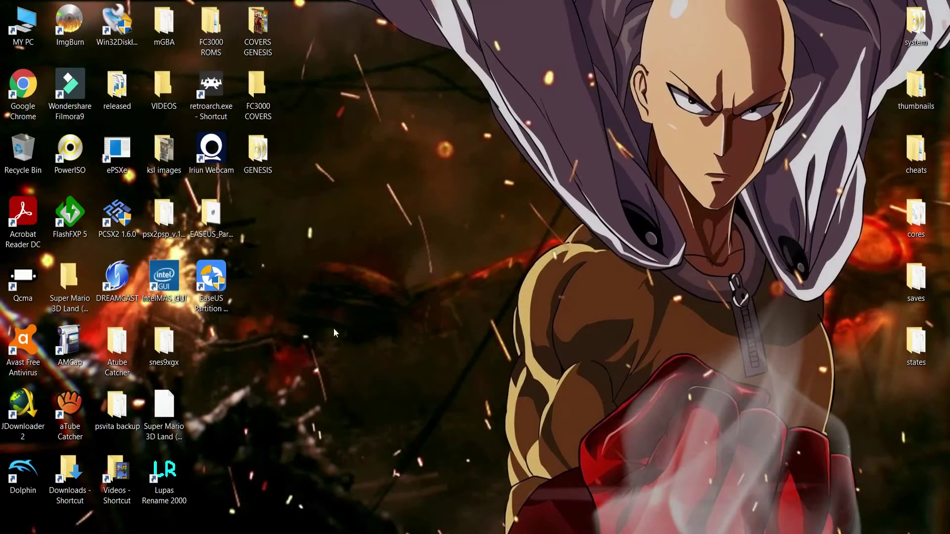
- Open the GENESIS folder from the desktop and maximize its window
double_click(258, 153)
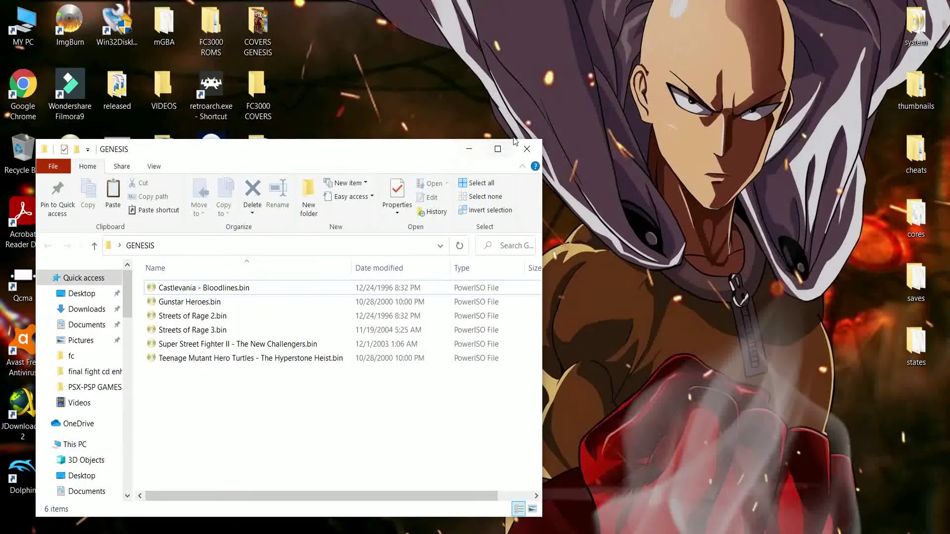
double_click(490, 147)
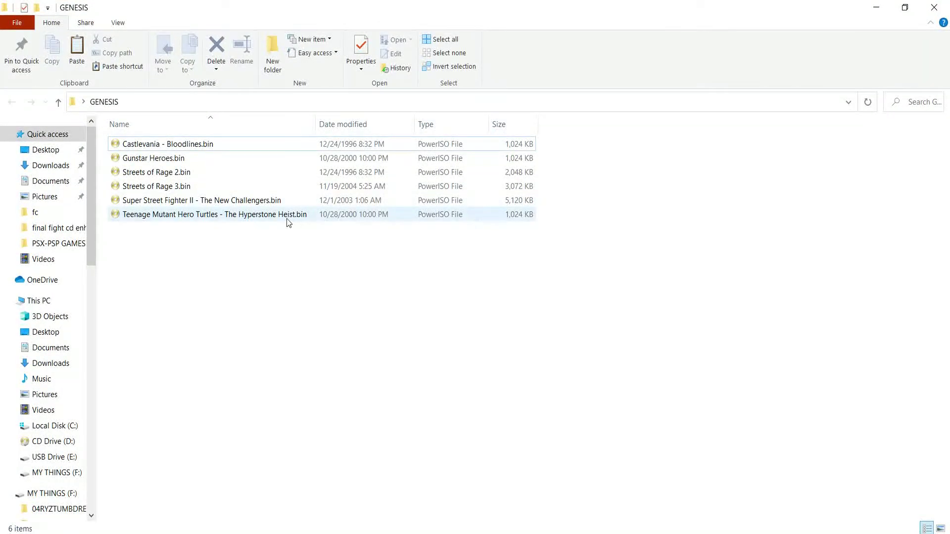
click(258, 204)
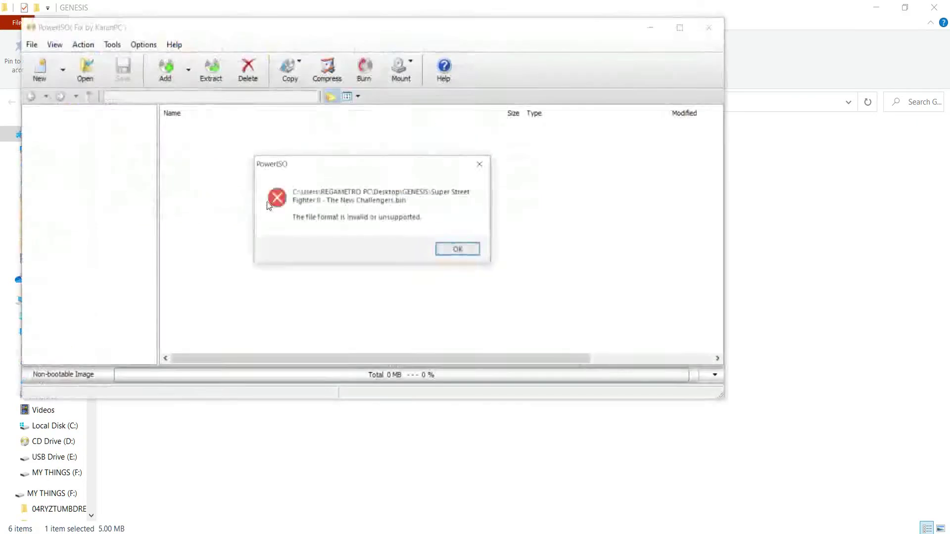
click(458, 249)
click(711, 28)
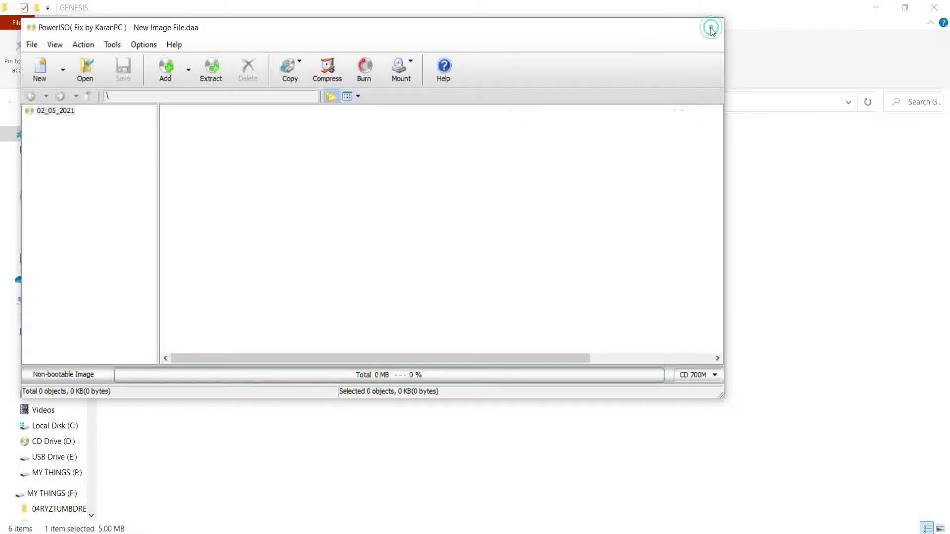
- Rename the Super Street Fighter II game file in the GENESIS folder as Super Street Fighter II.bin and close the folder
click(264, 202)
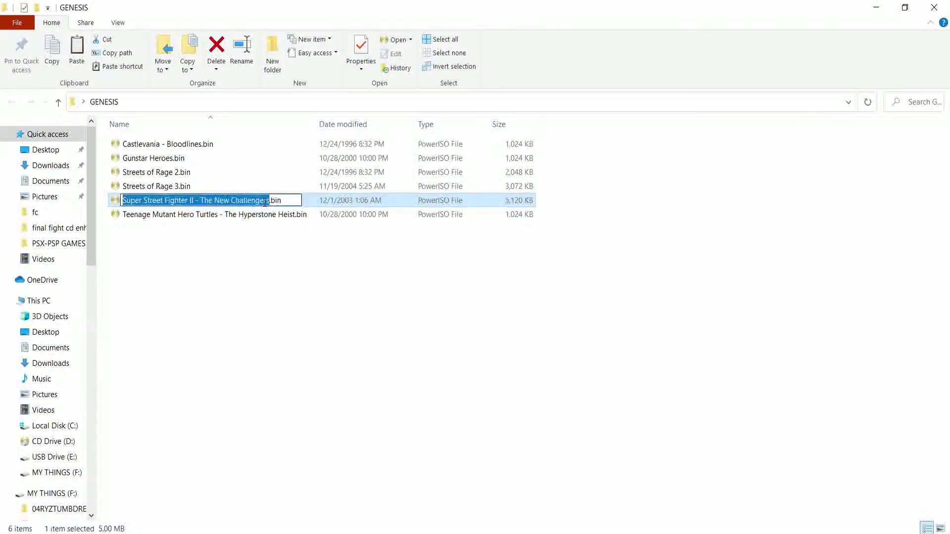
click(267, 201)
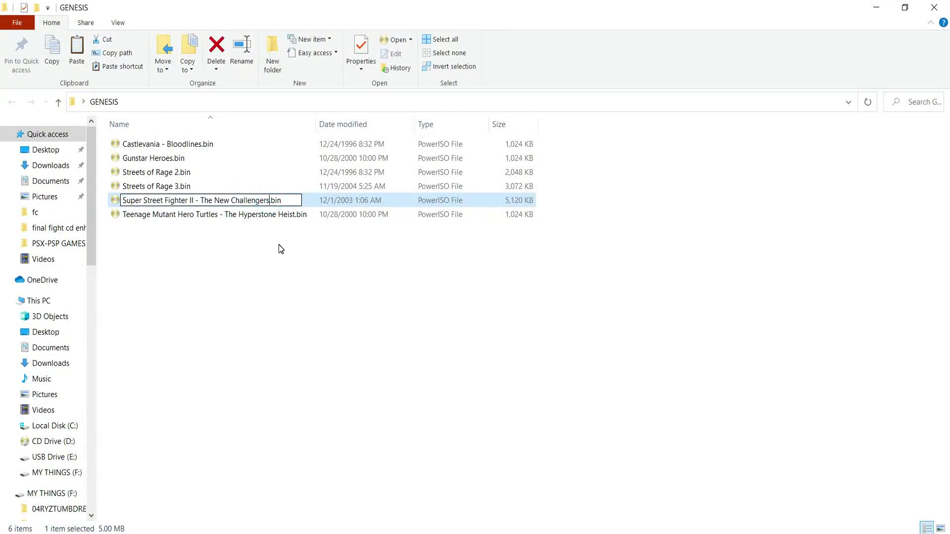
key(BackSpace)
key(BackSpace)
key(BackSpace)
key(BackSpace)
key(BackSpace)
key(BackSpace)
key(BackSpace)
key(BackSpace)
key(BackSpace)
key(BackSpace)
key(BackSpace)
key(BackSpace)
key(BackSpace)
key(BackSpace)
key(BackSpace)
key(BackSpace)
key(BackSpace)
key(BackSpace)
key(BackSpace)
key(BackSpace)
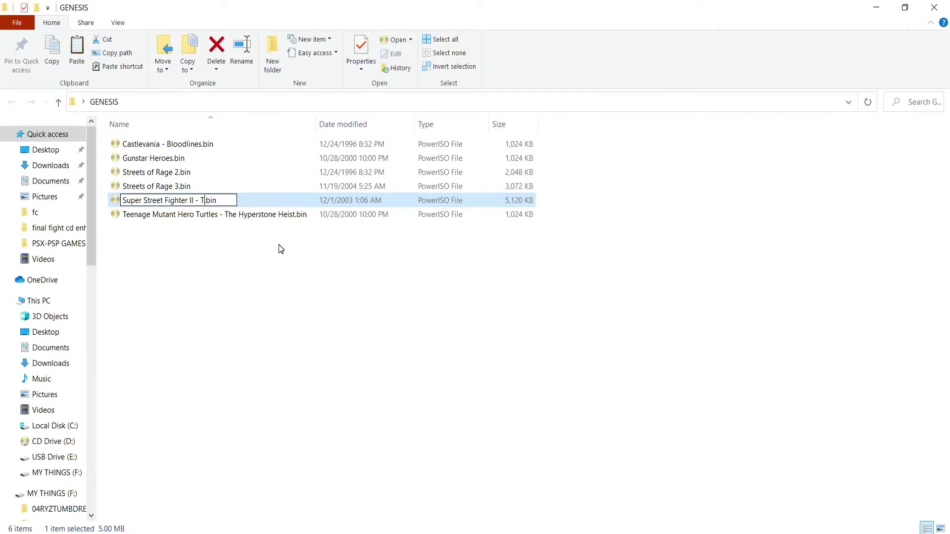
key(BackSpace)
key(BackSpace)
key(Return)
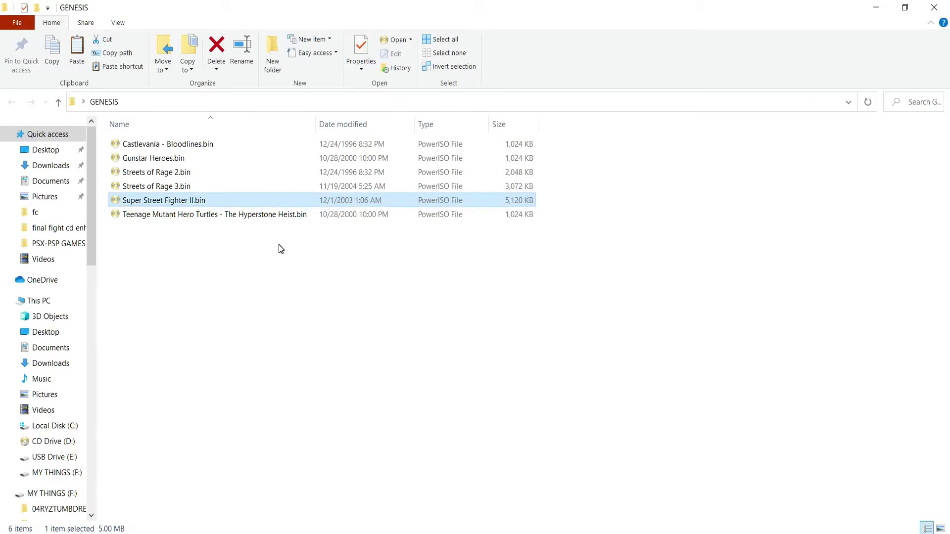
click(934, 7)
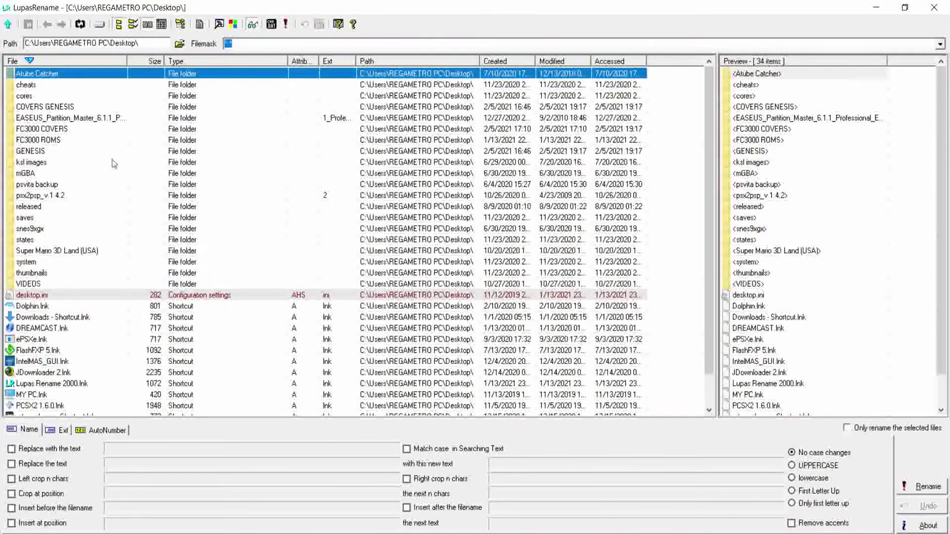
- In LupasRename, open the COVERS GENESIS folder and remove the text "(usa)" from all cover file names
double_click(61, 106)
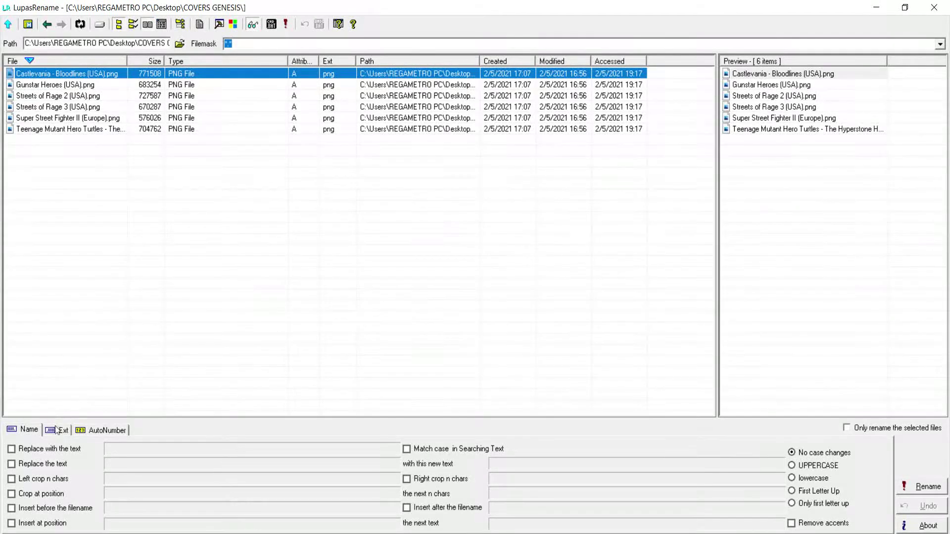
click(12, 464)
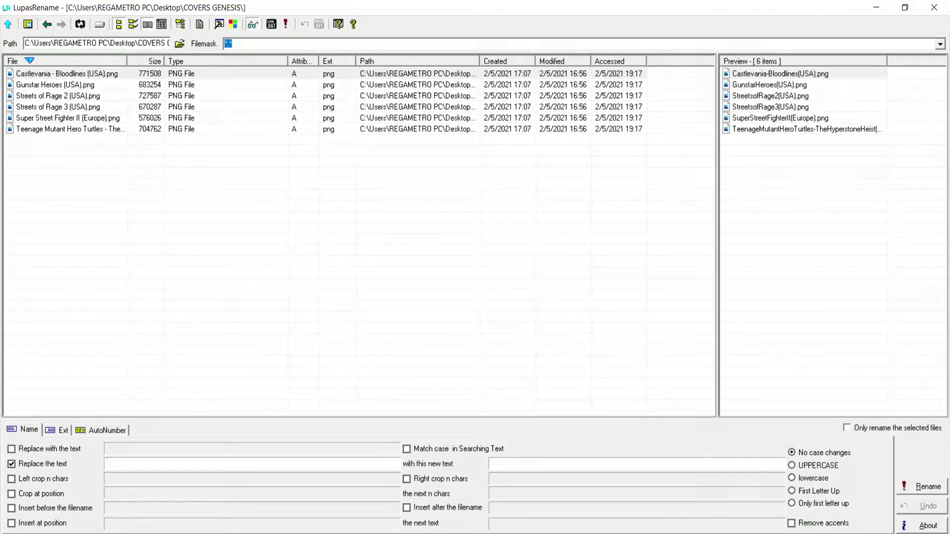
key(BackSpace)
text((usa))
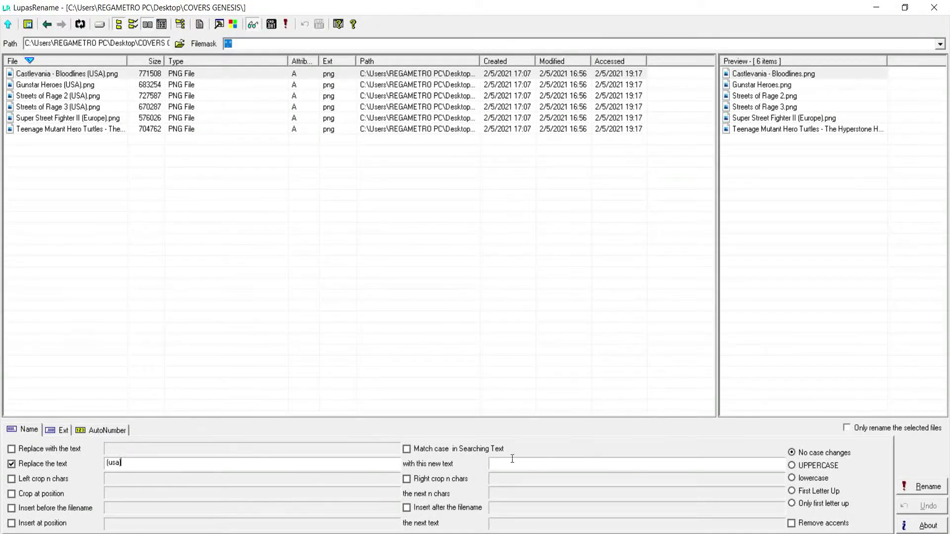
click(914, 485)
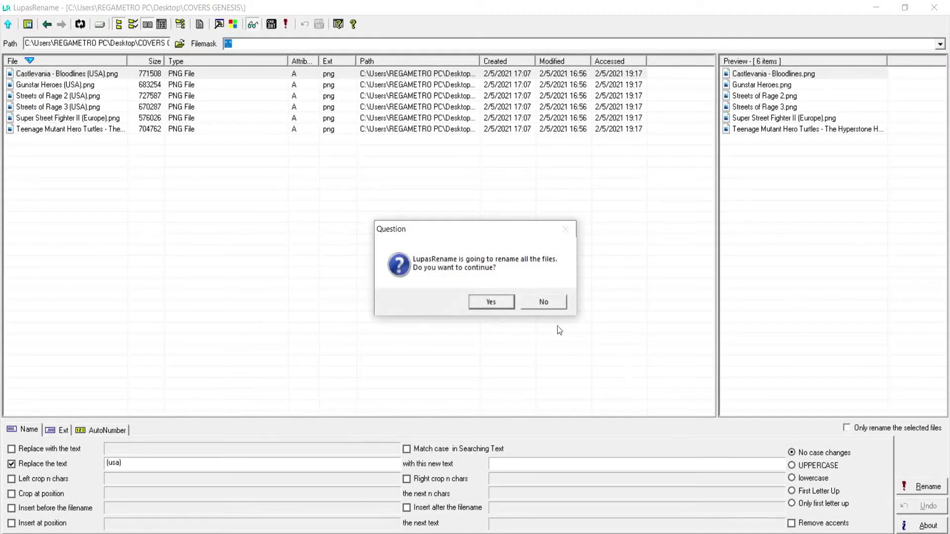
click(495, 301)
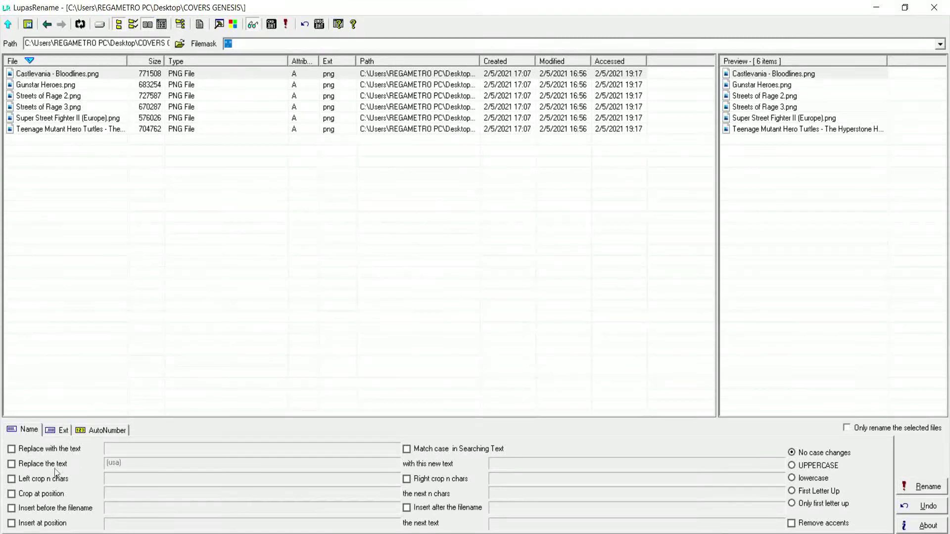
- Remove the text "(Europe)" from all cover file names and minimize LupasRename
click(12, 464)
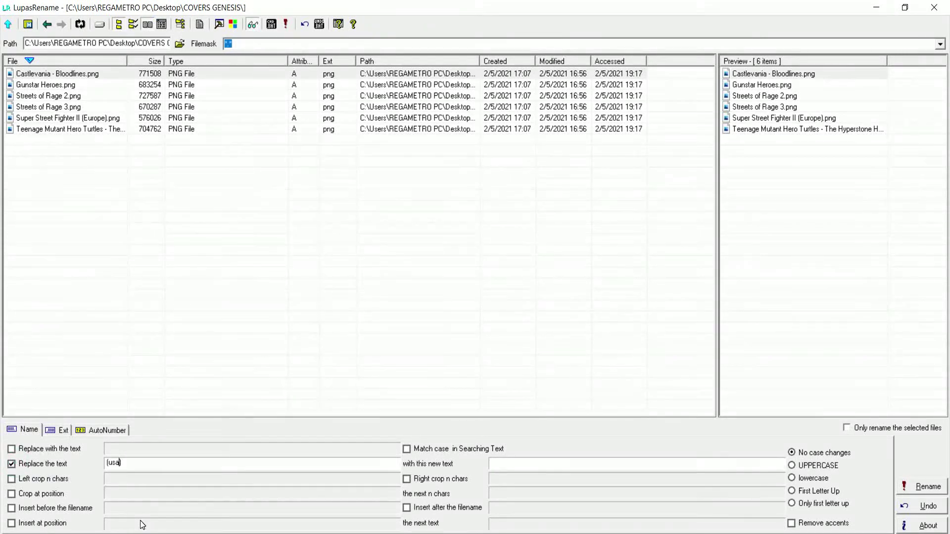
key(BackSpace)
key(BackSpace)
key(BackSpace)
key(BackSpace)
text(eUROPE))
key(BackSpace)
key(BackSpace)
key(BackSpace)
key(BackSpace)
key(BackSpace)
key(BackSpace)
key(BackSpace)
text(Europe))
click(920, 487)
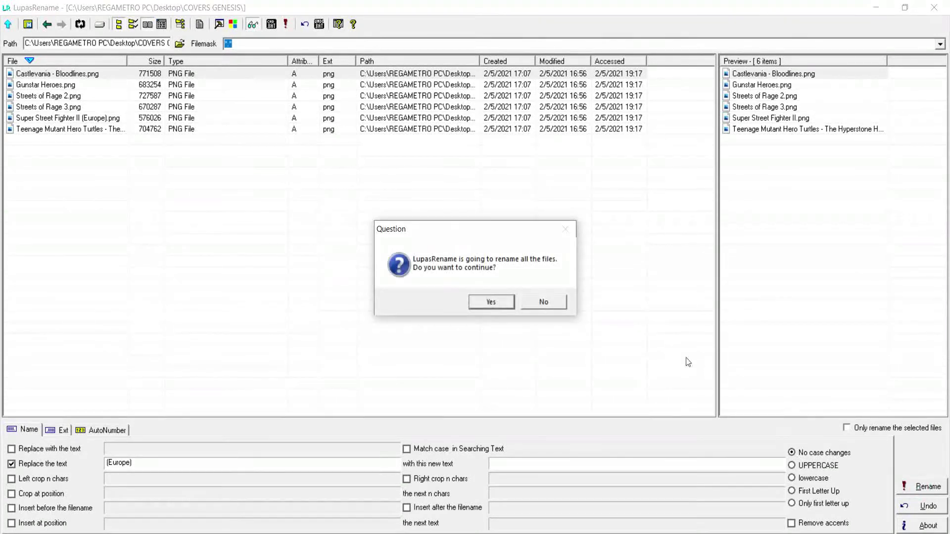
click(492, 303)
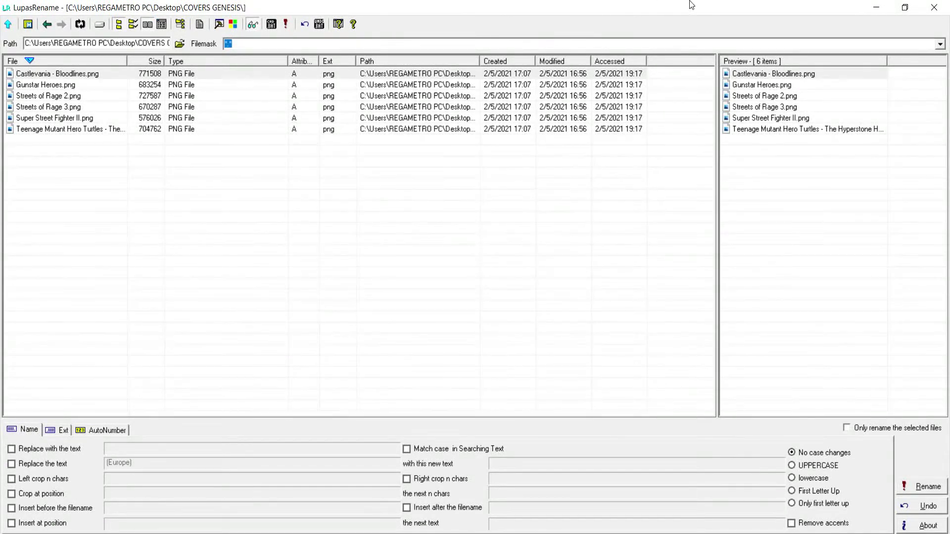
click(876, 6)
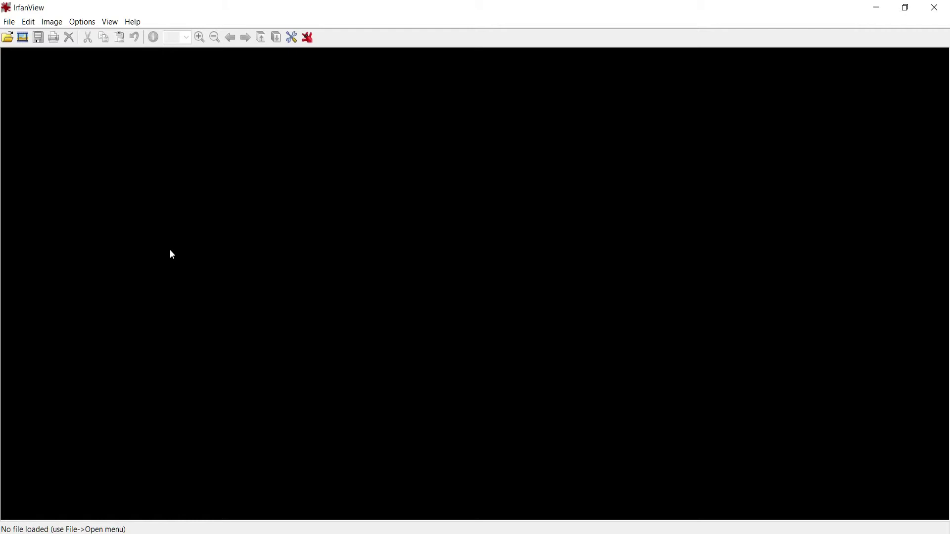
- Open IrfanView's batch conversion and add all images from the COVERS GENESIS folder as input files
click(9, 24)
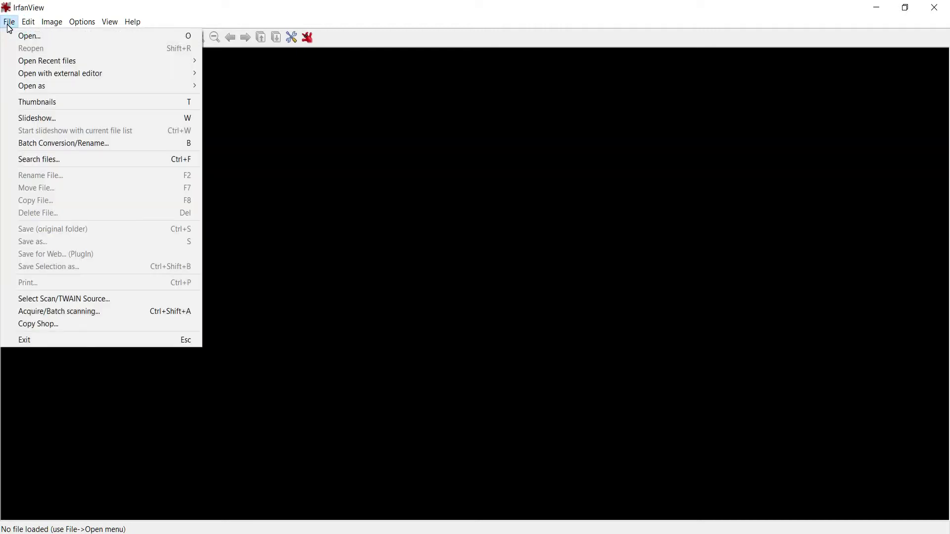
click(50, 145)
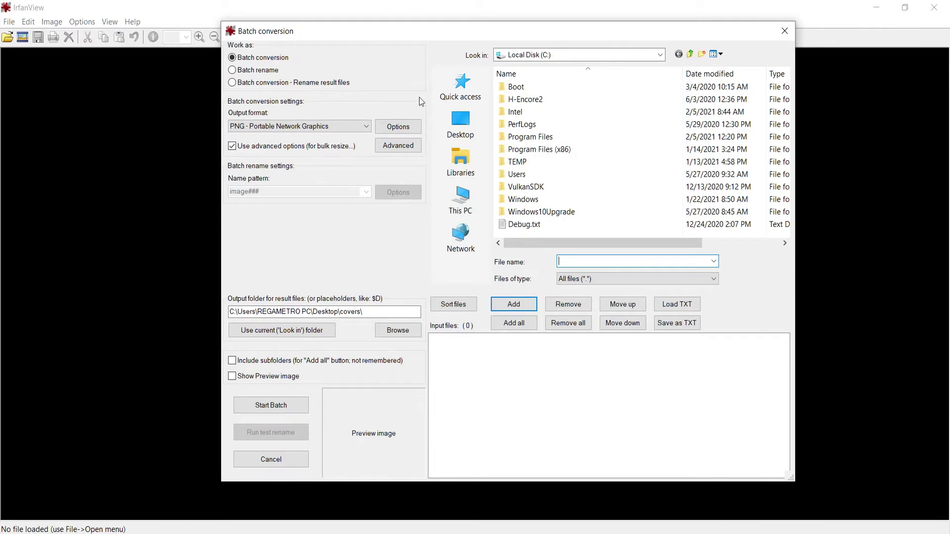
click(660, 55)
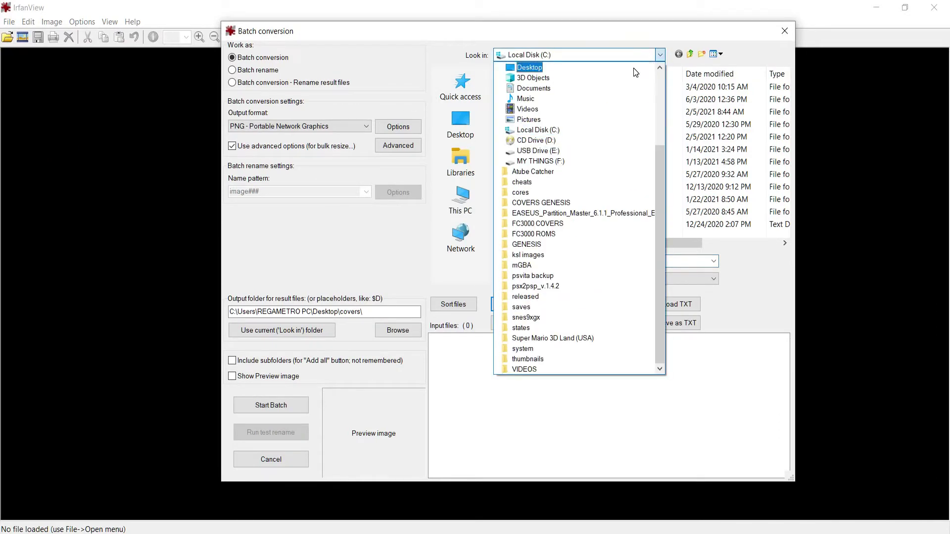
click(528, 202)
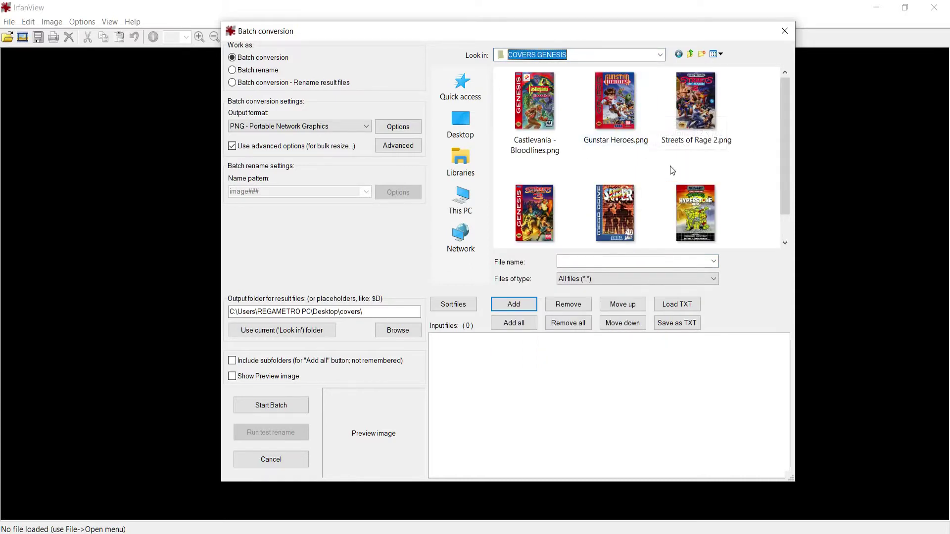
click(515, 328)
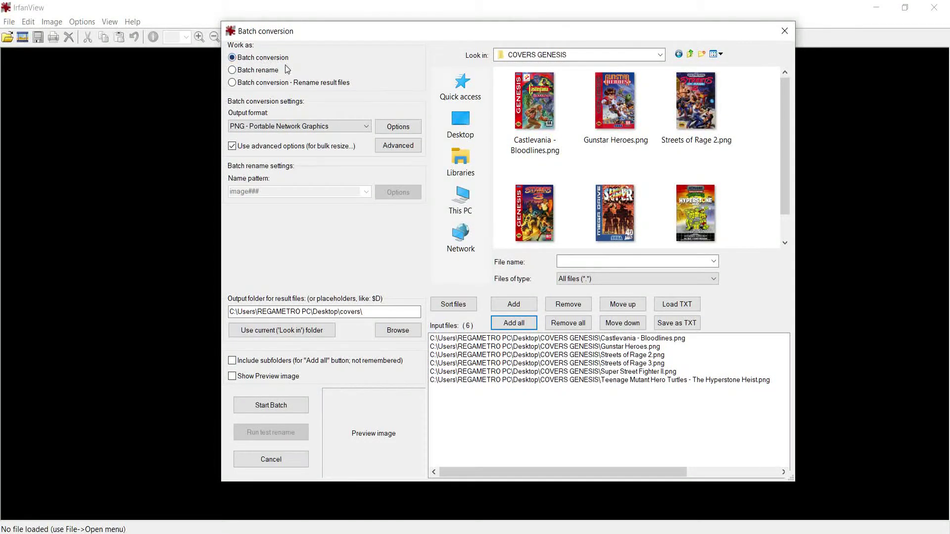
- Keep PNG as the output format and use the advanced options to resize all images to 256 x 256 pixels
click(366, 127)
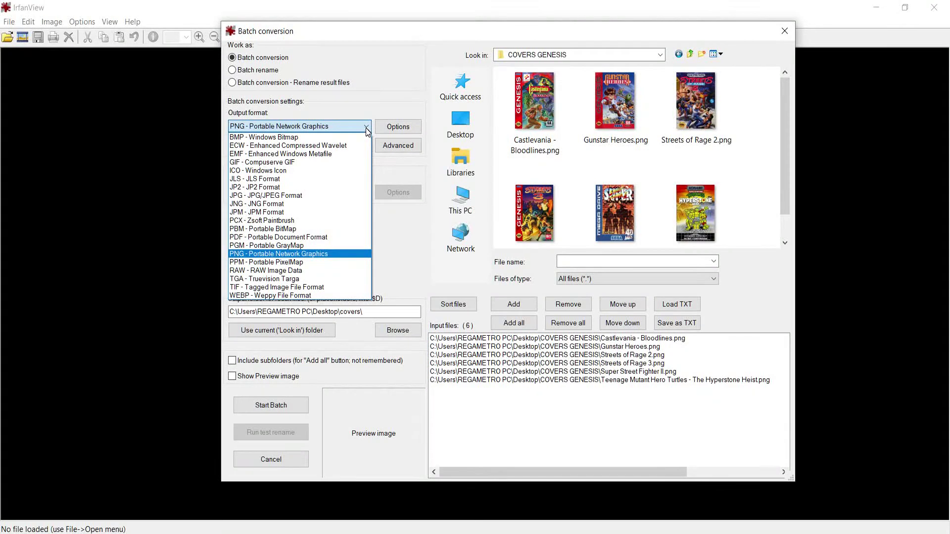
click(366, 127)
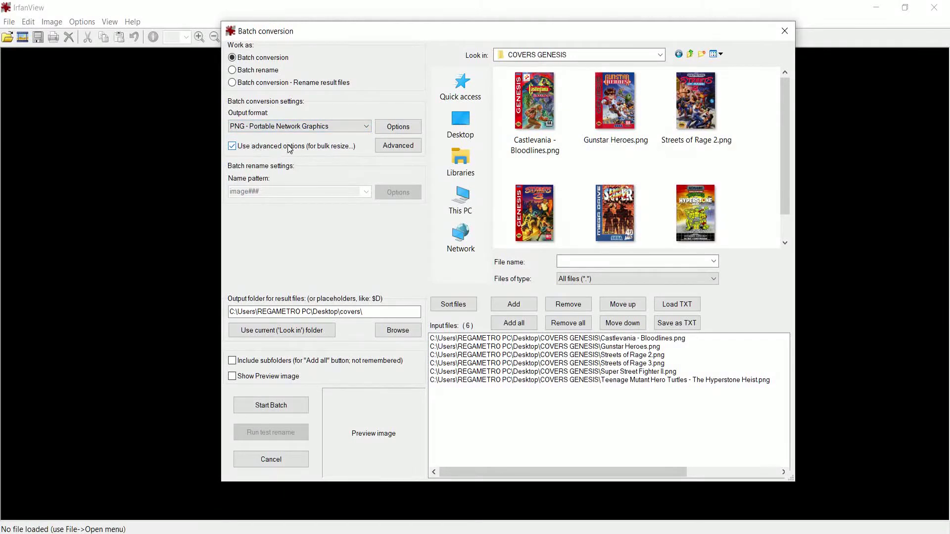
click(233, 147)
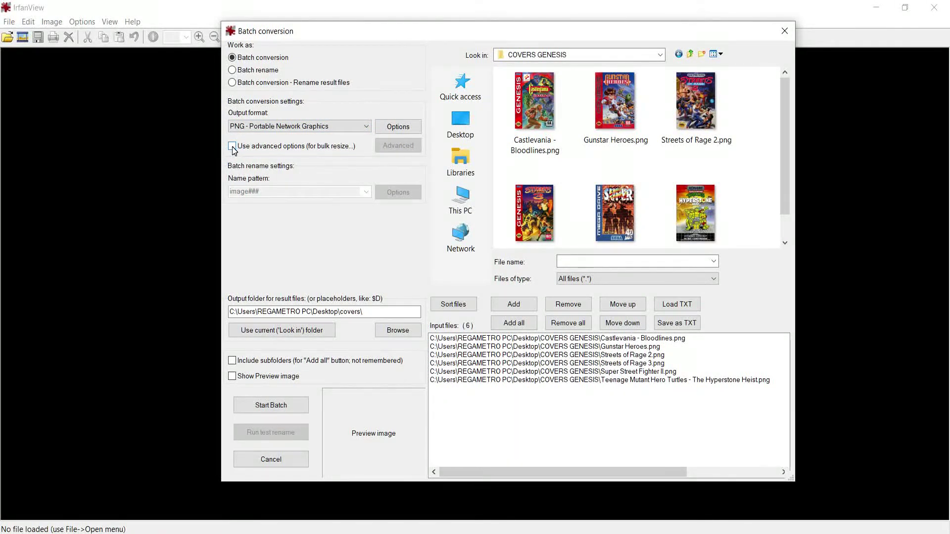
click(233, 147)
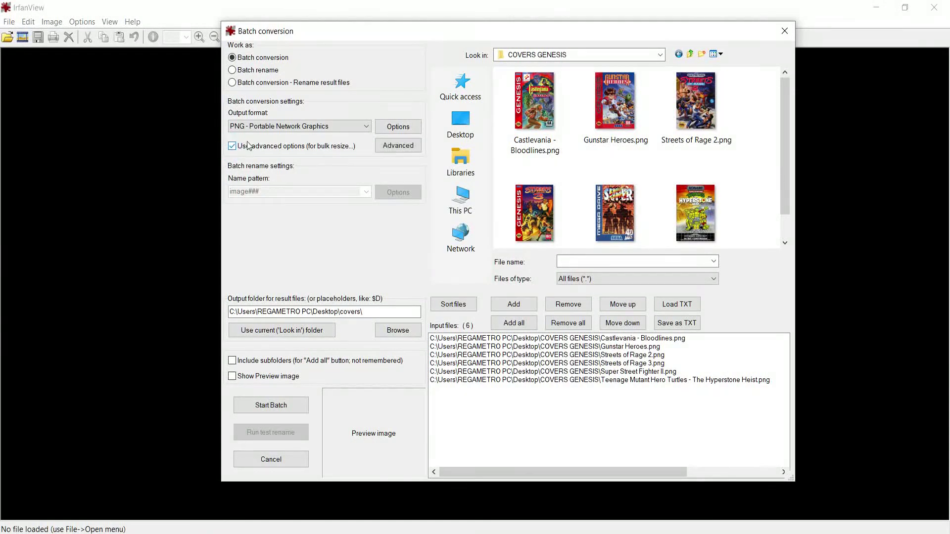
click(405, 146)
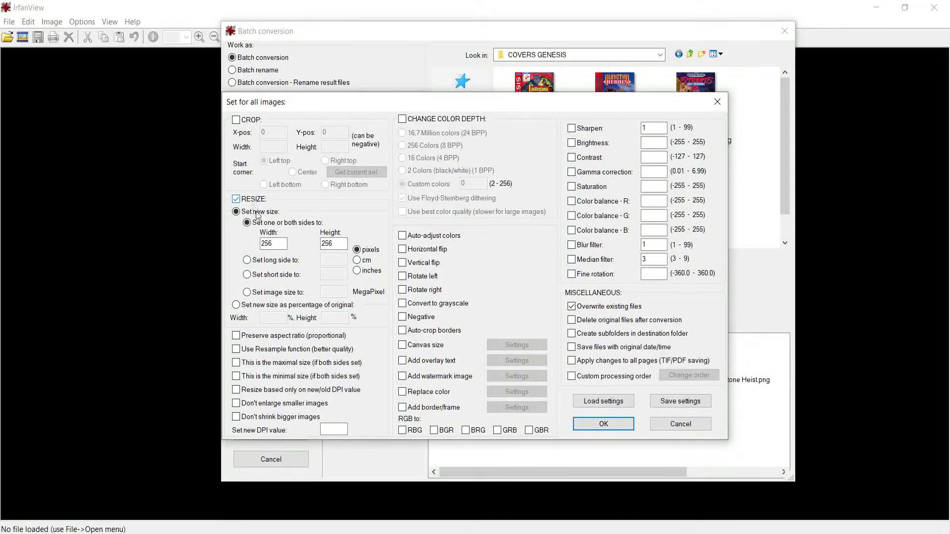
click(278, 243)
click(334, 243)
click(604, 424)
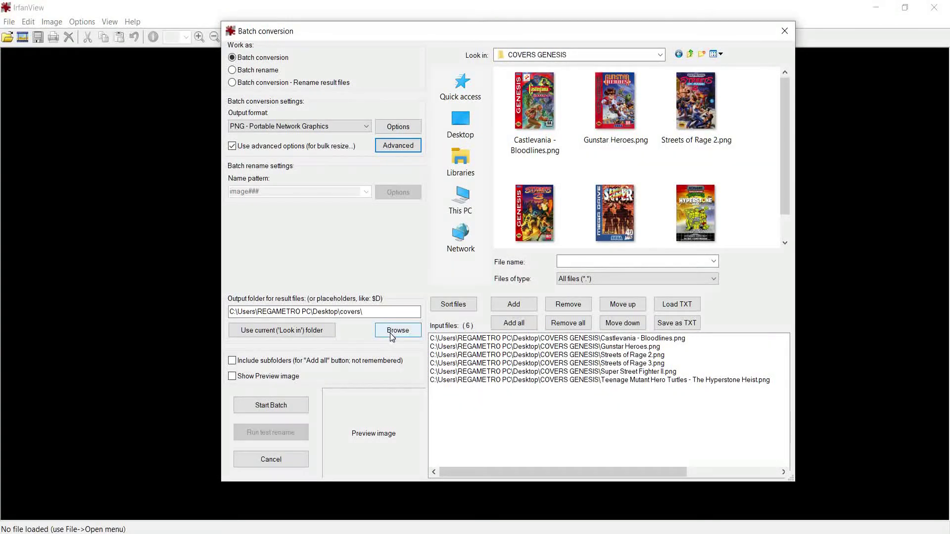
- Set the desktop folder FC3000 COVERS as the output folder, run the batch conversion, exit it and minimize IrfanView
click(408, 330)
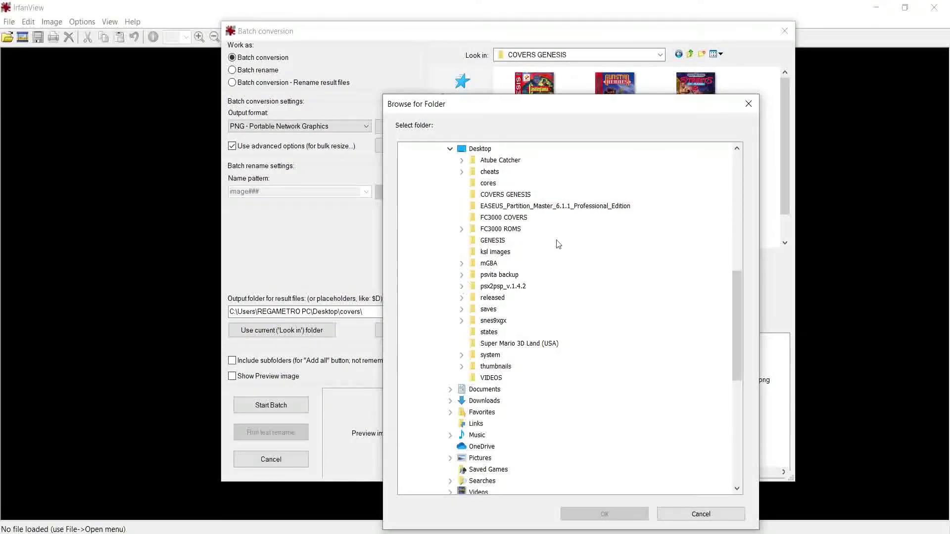
click(517, 218)
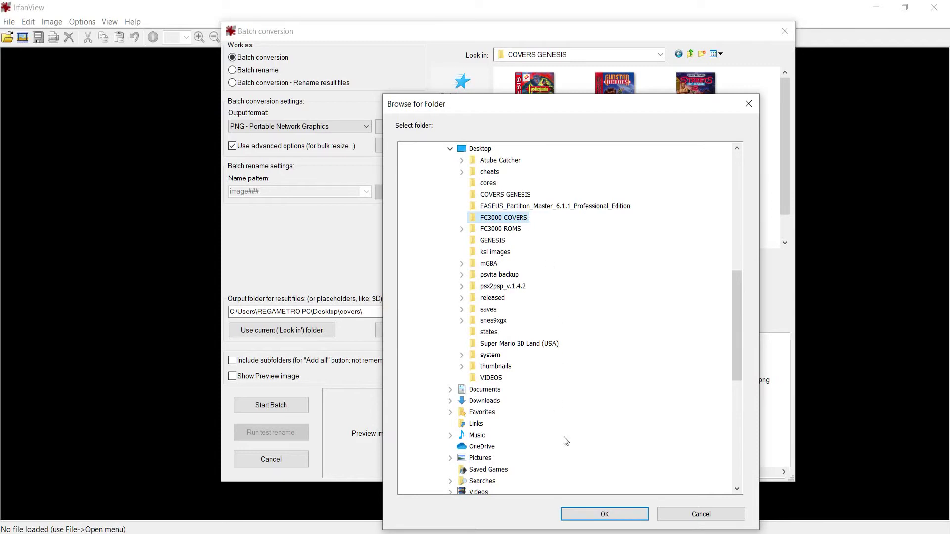
click(603, 509)
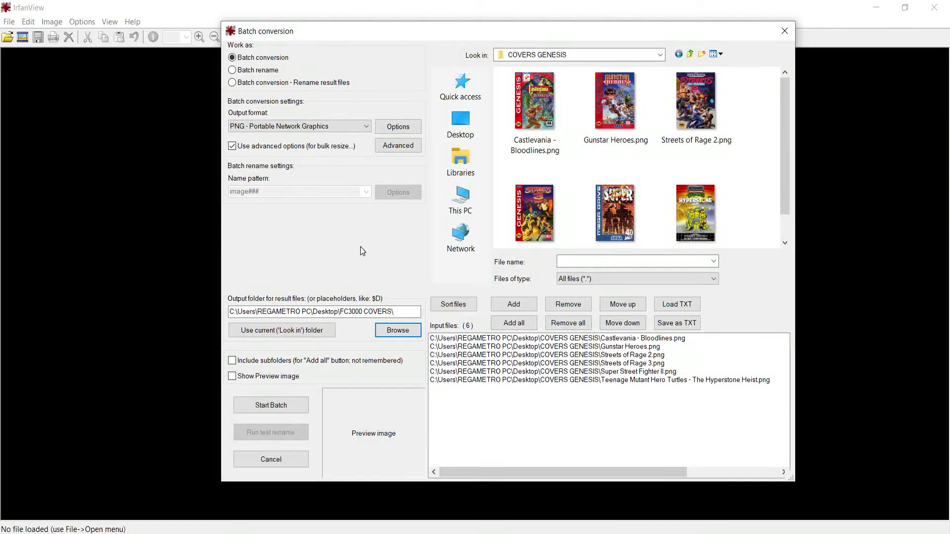
click(267, 406)
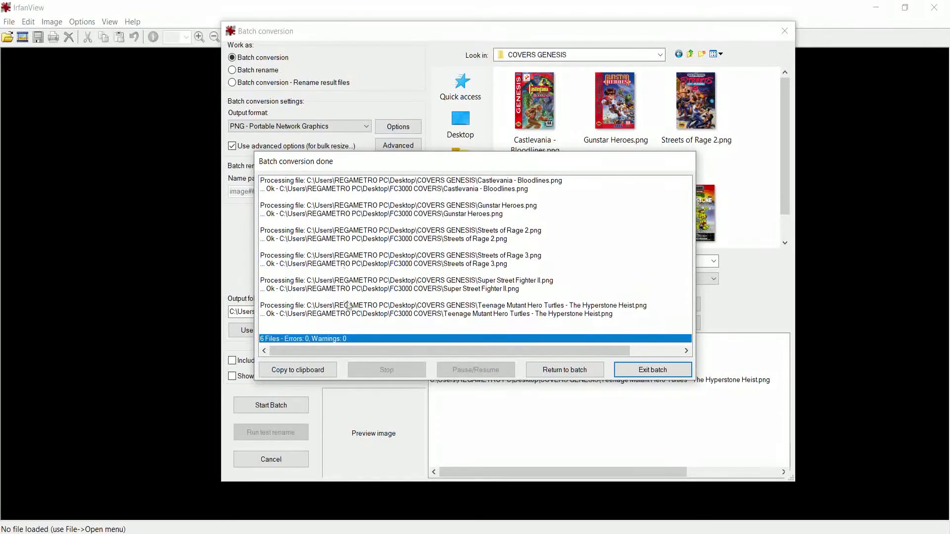
click(636, 374)
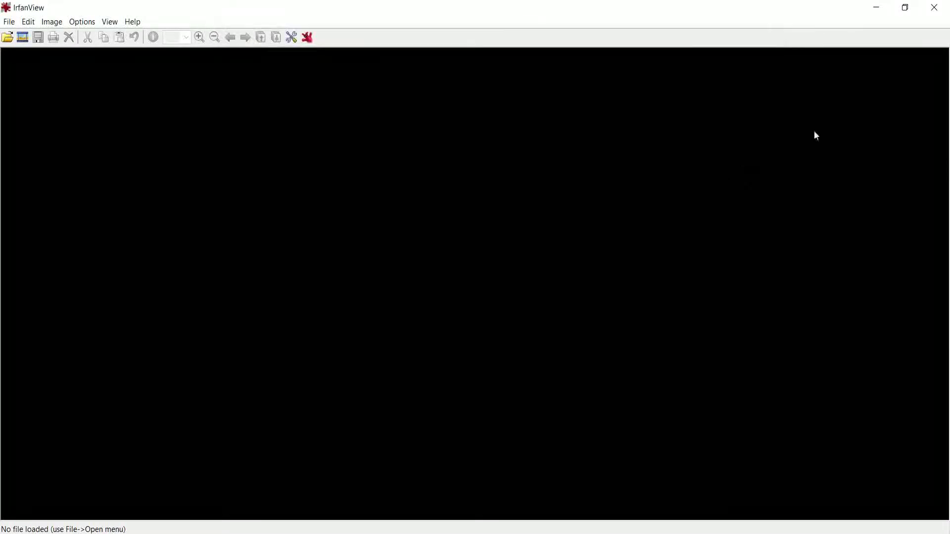
click(877, 7)
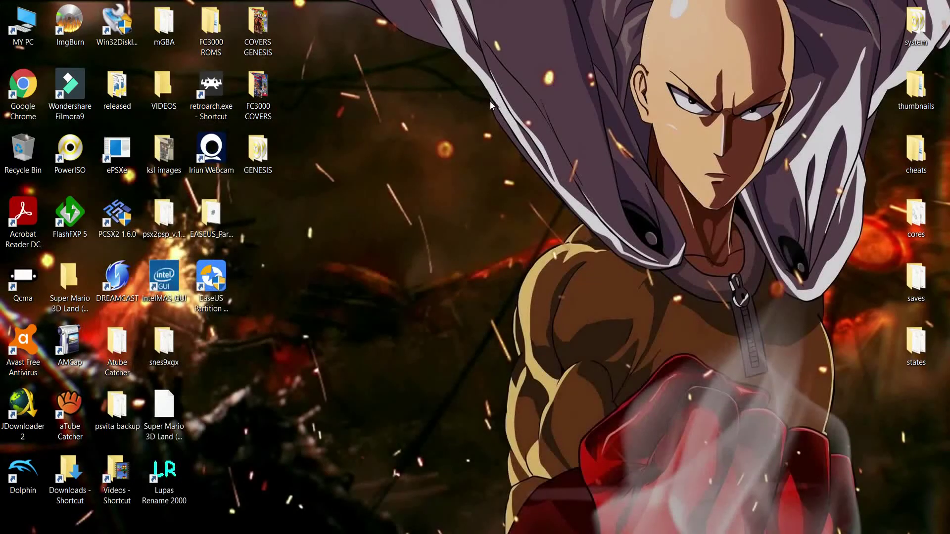
- Open the FC3000 COVERS folder, check the image dimensions of Castlevania - Bloodlines.png in its properties, and close the folder
double_click(258, 89)
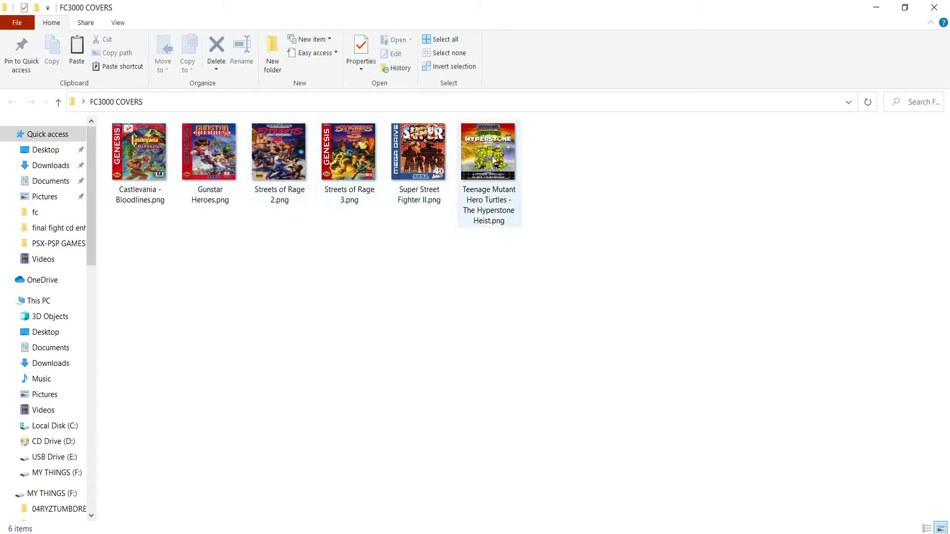
click(154, 149)
right_click(156, 148)
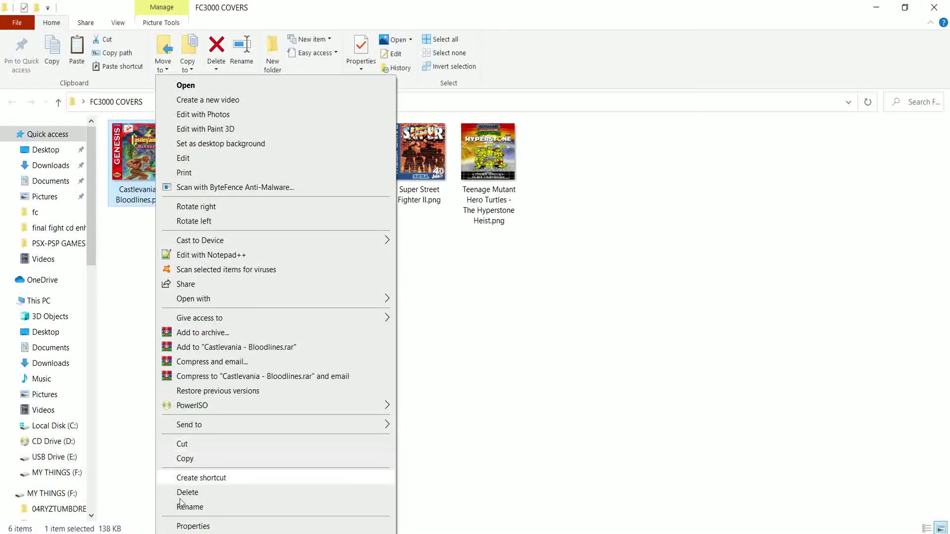
click(193, 525)
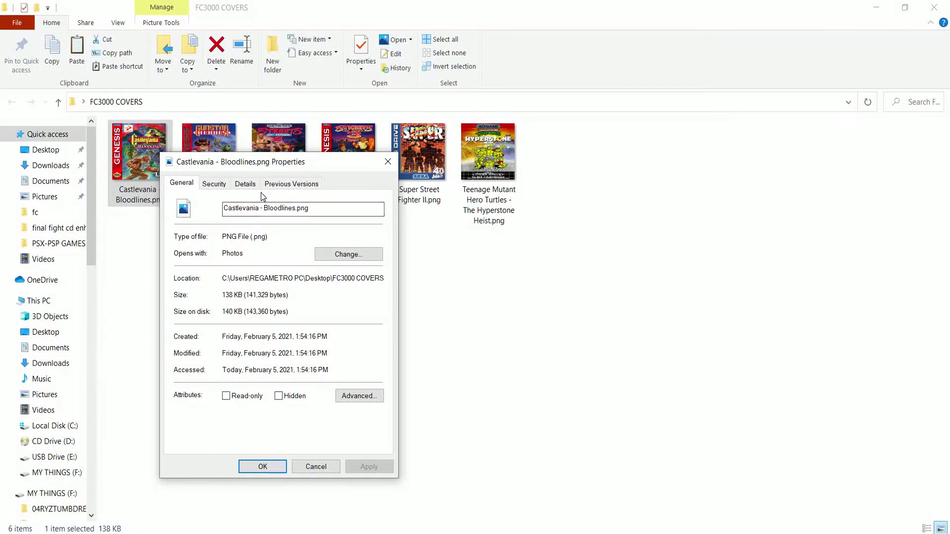
click(246, 184)
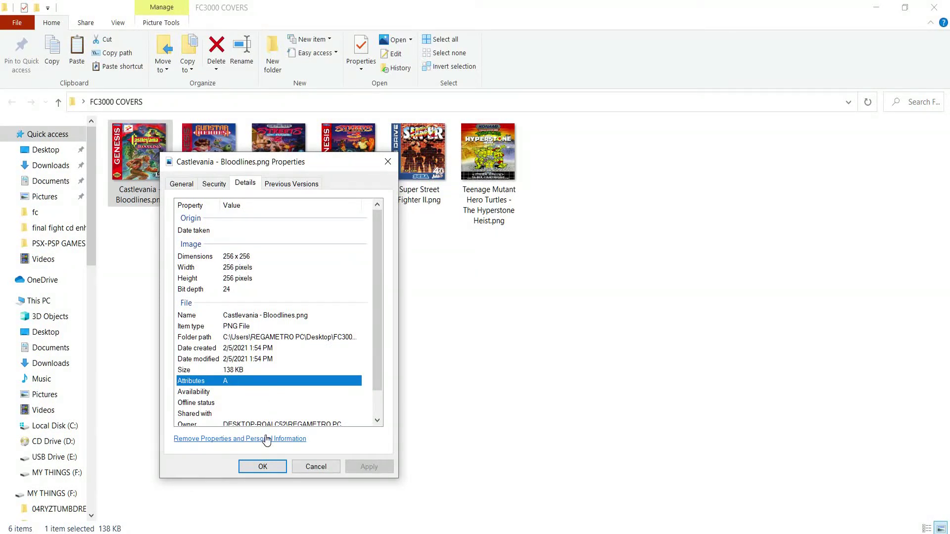
click(264, 466)
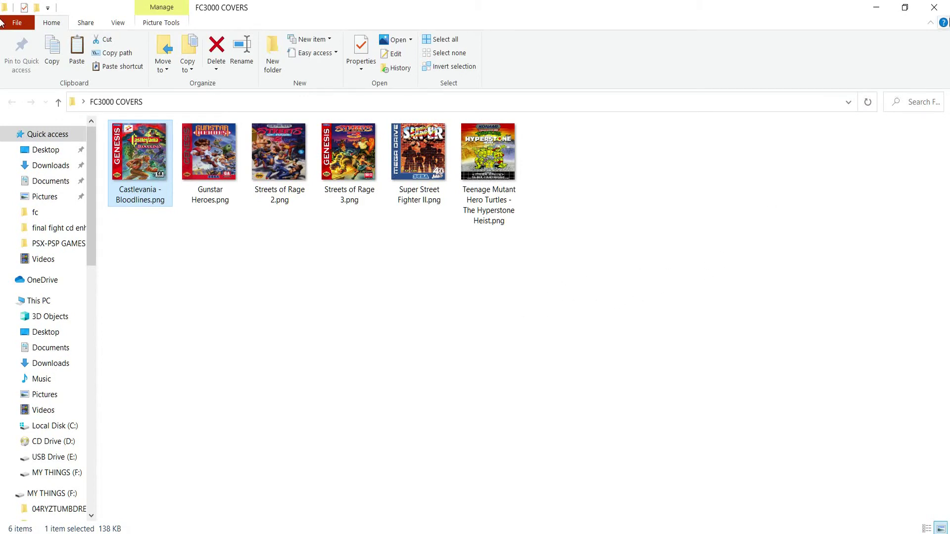
click(935, 6)
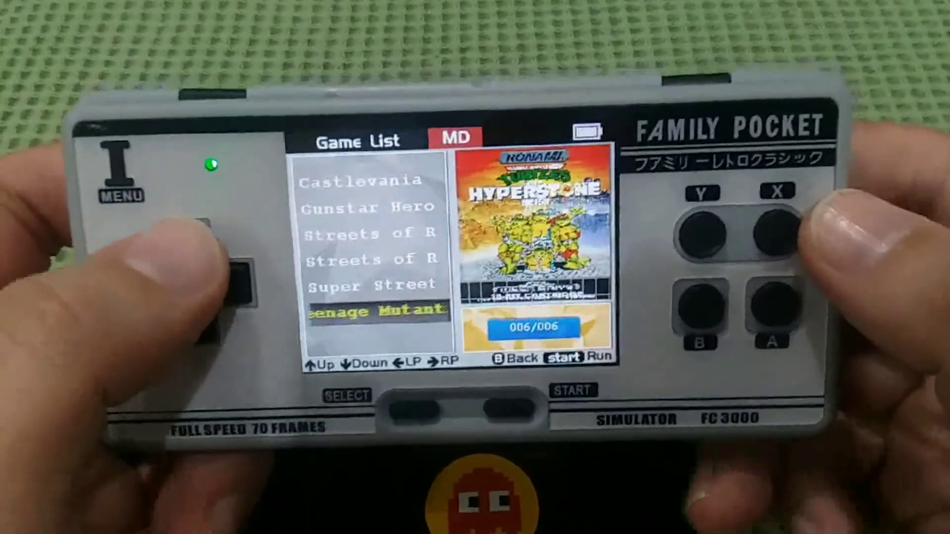
key(Up)
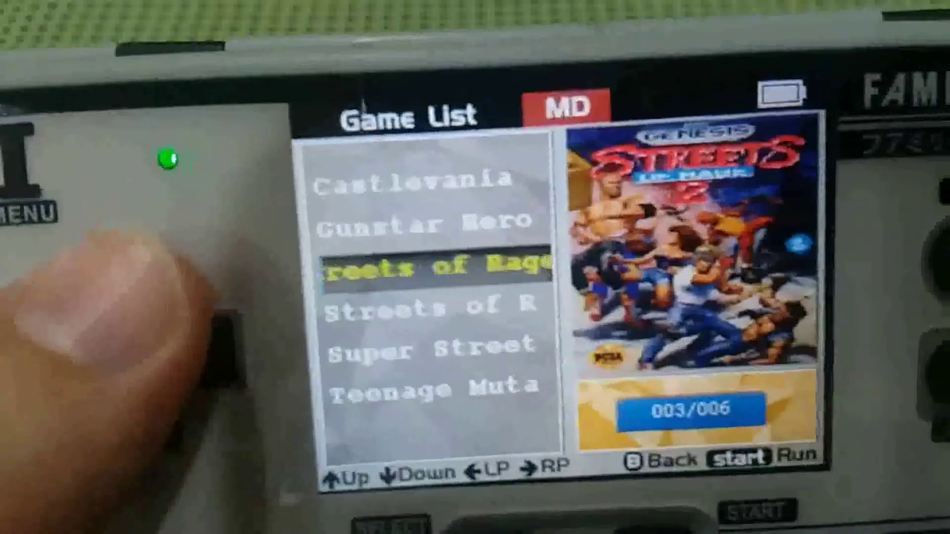
key(Up)
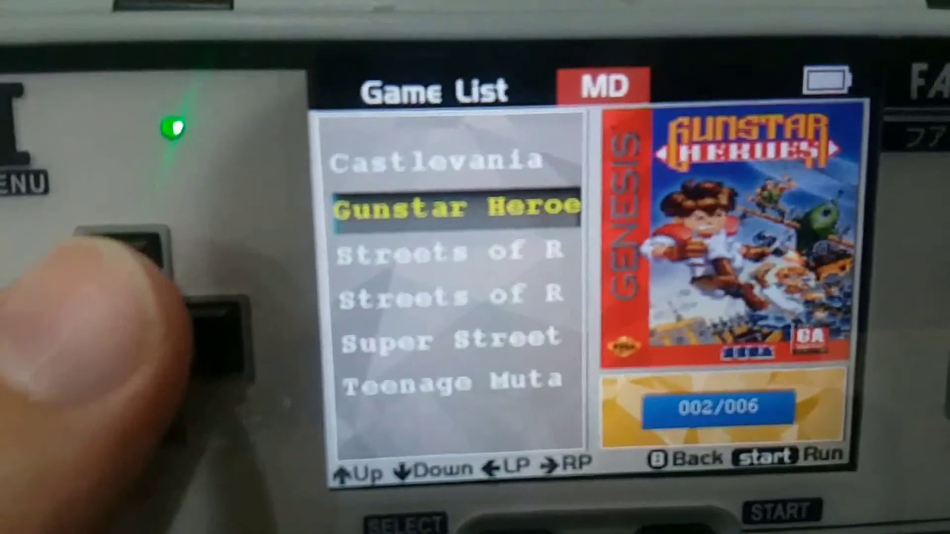